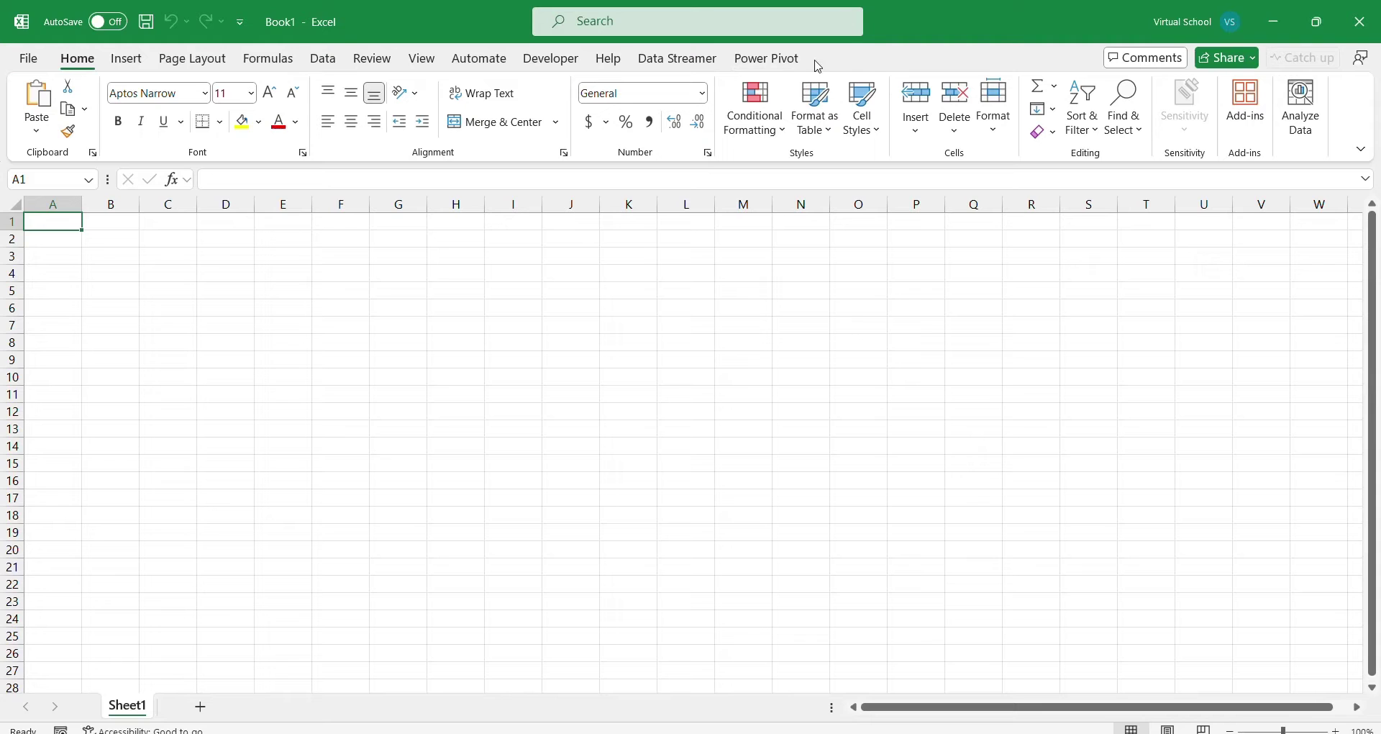
Turn on the Draw tab through Customize the Ribbon and confirm with OK.
right_click(720, 83)
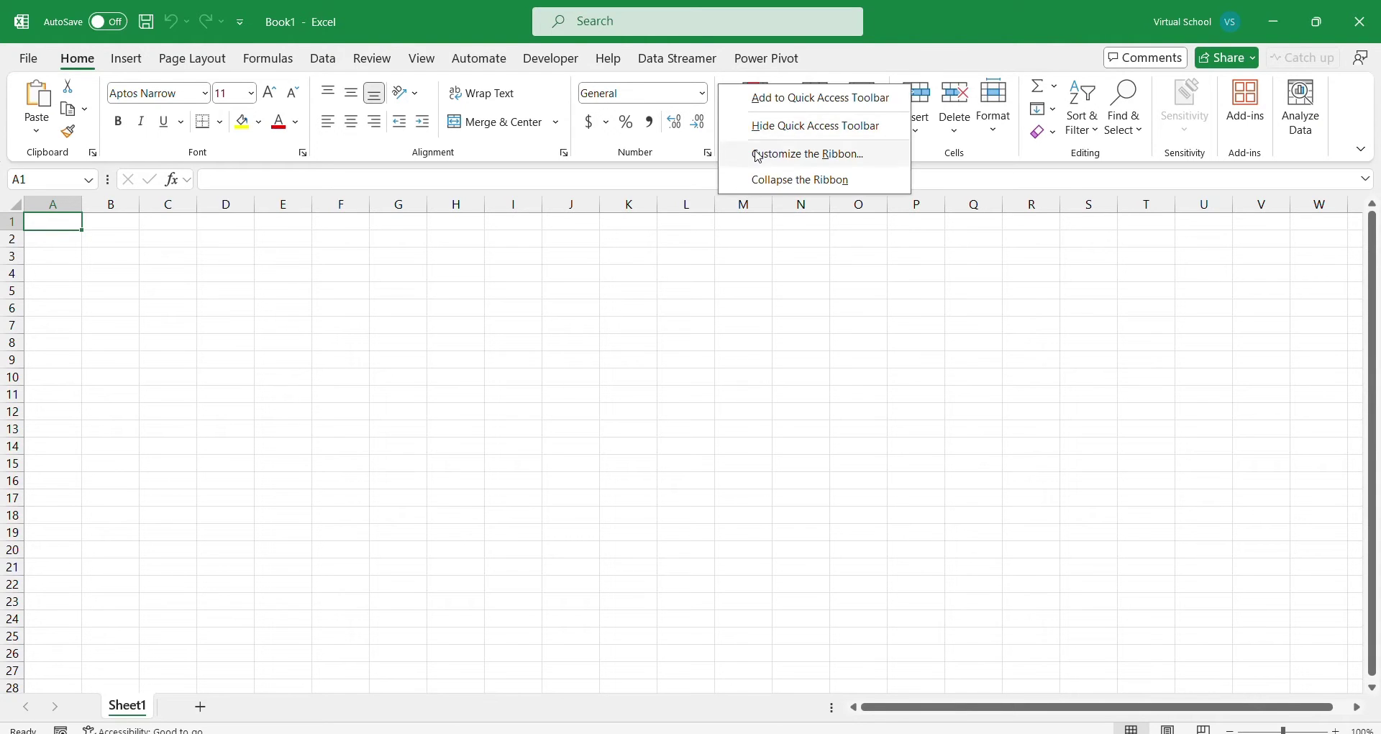
click(759, 152)
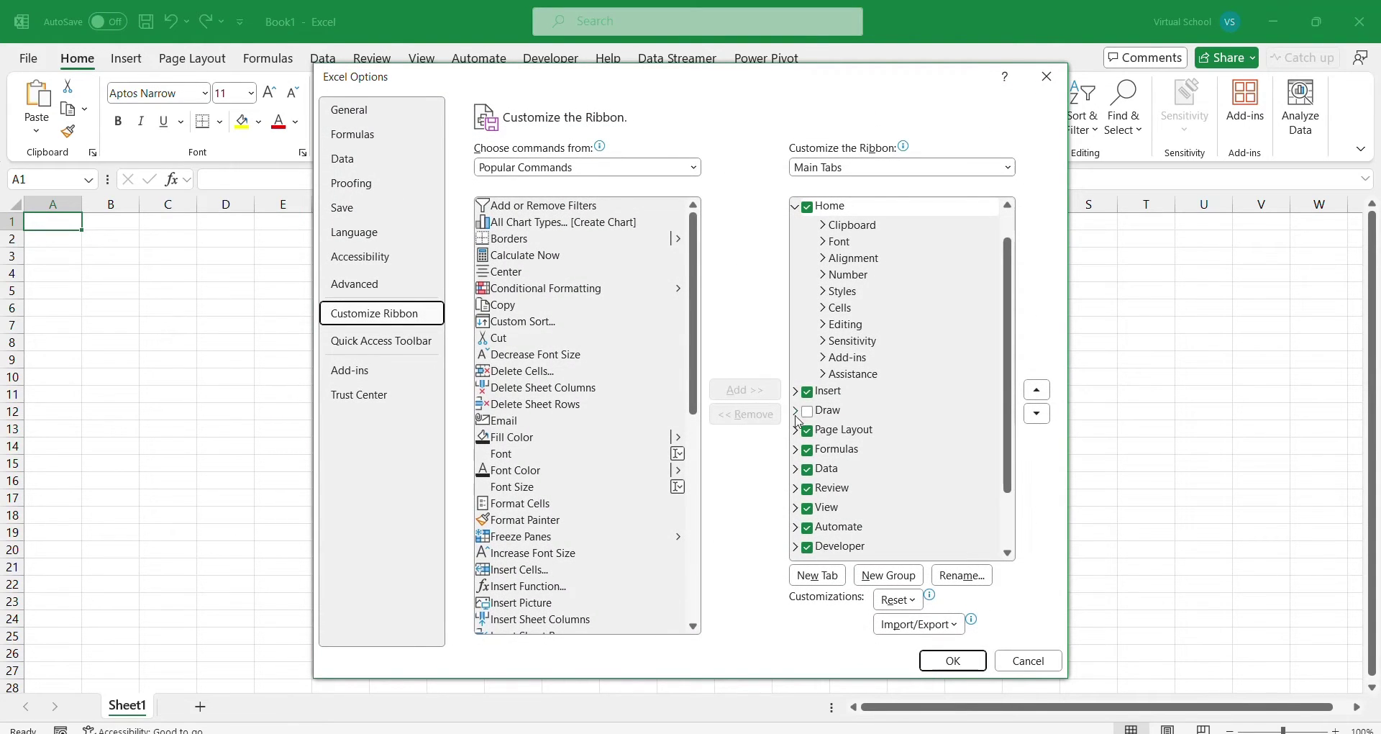
click(807, 411)
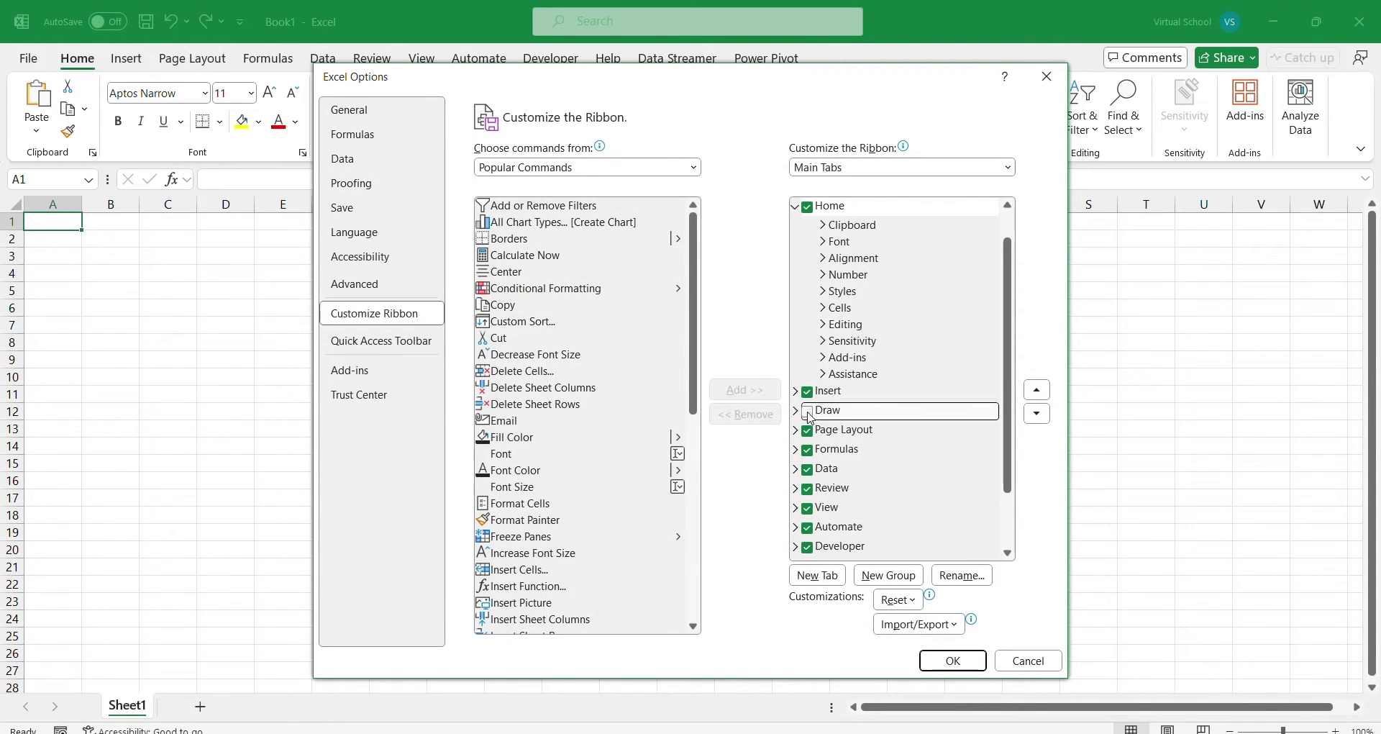
click(930, 662)
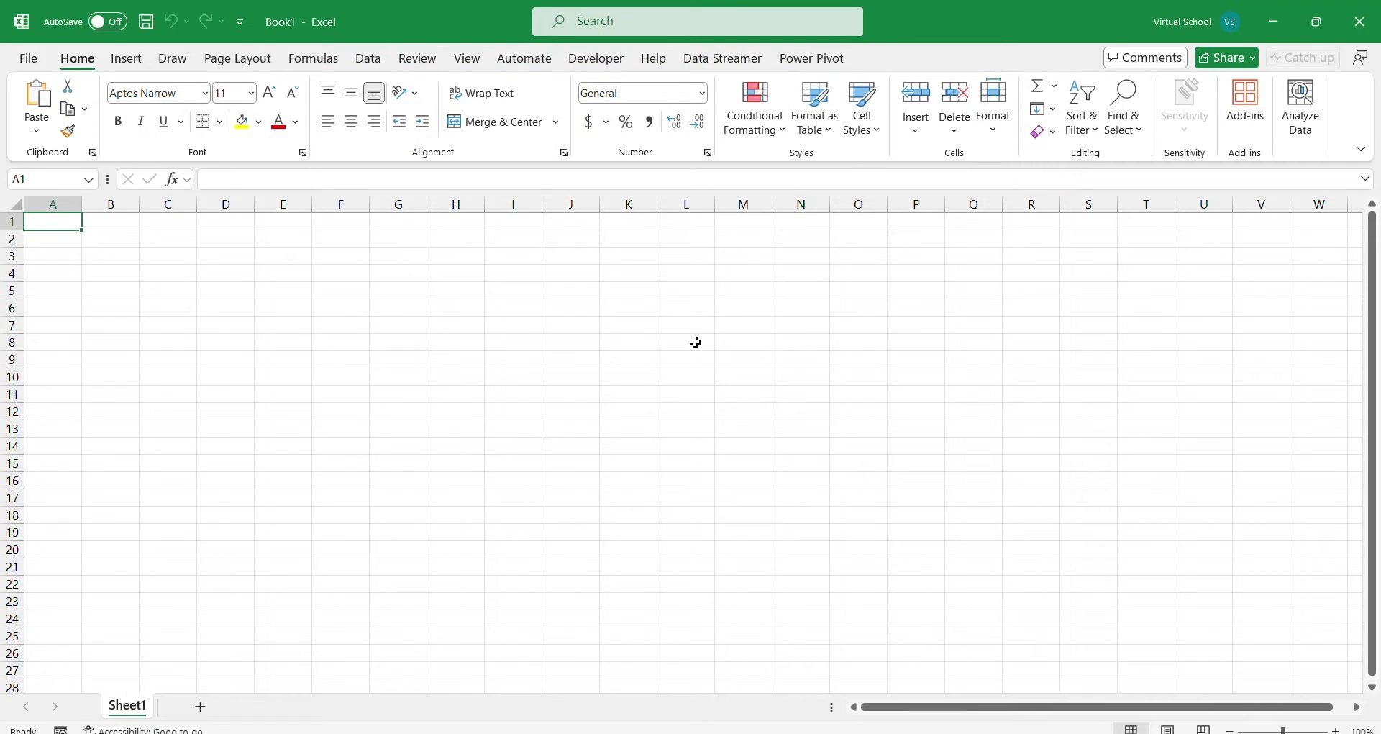
click(177, 64)
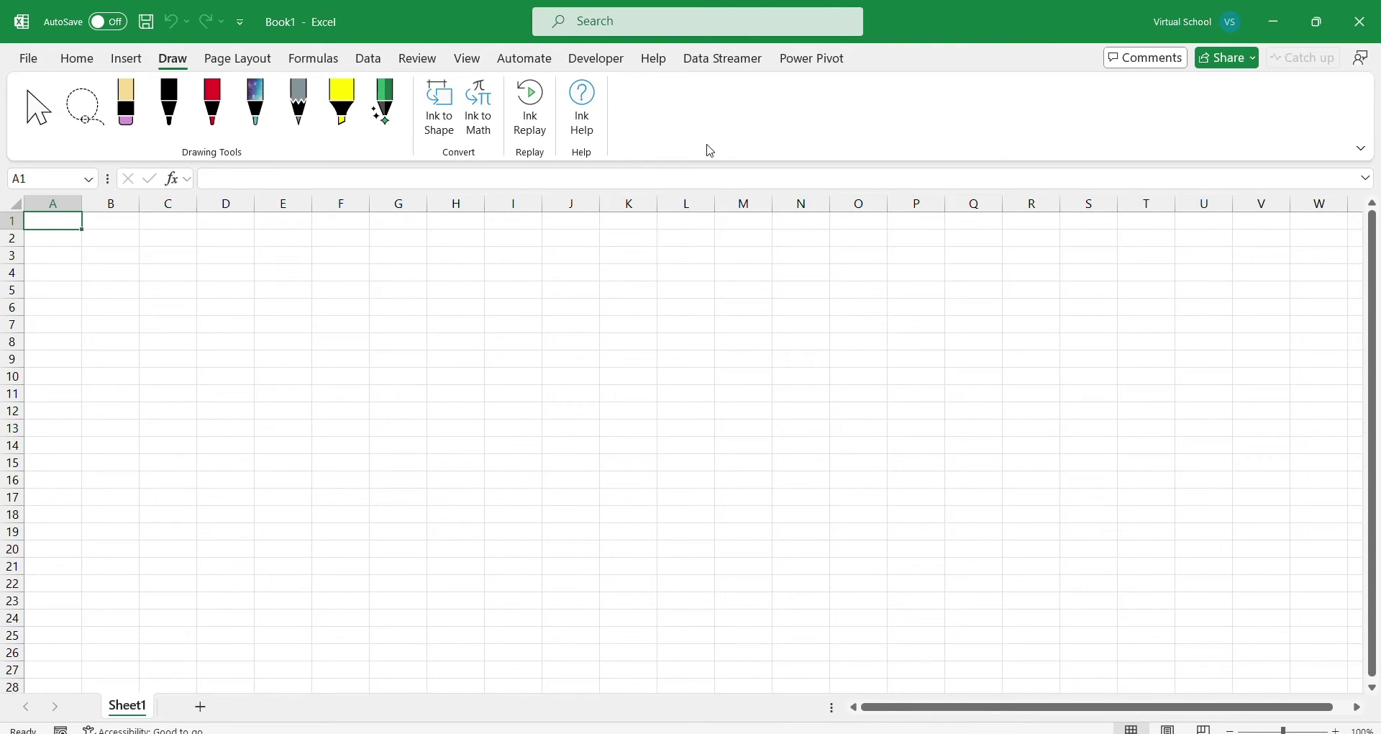
click(170, 102)
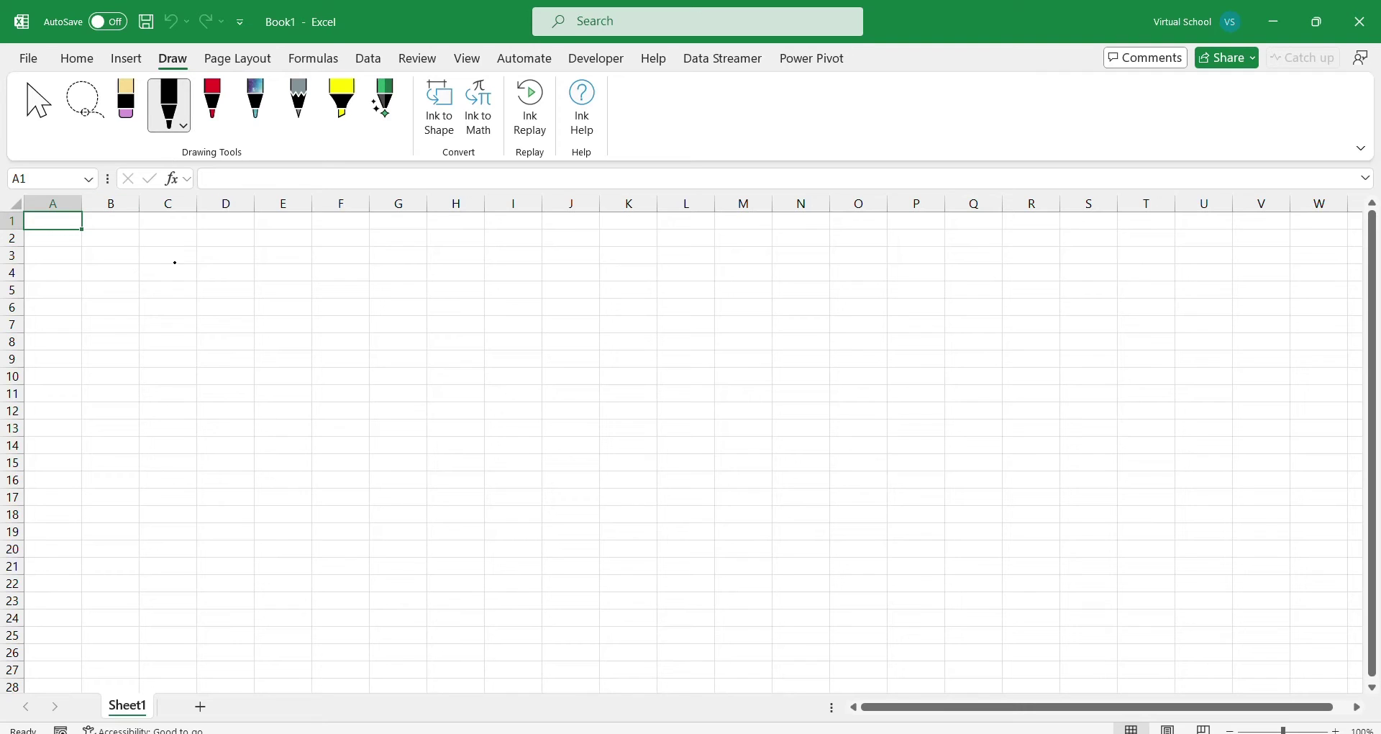
drag(239, 271, 299, 442)
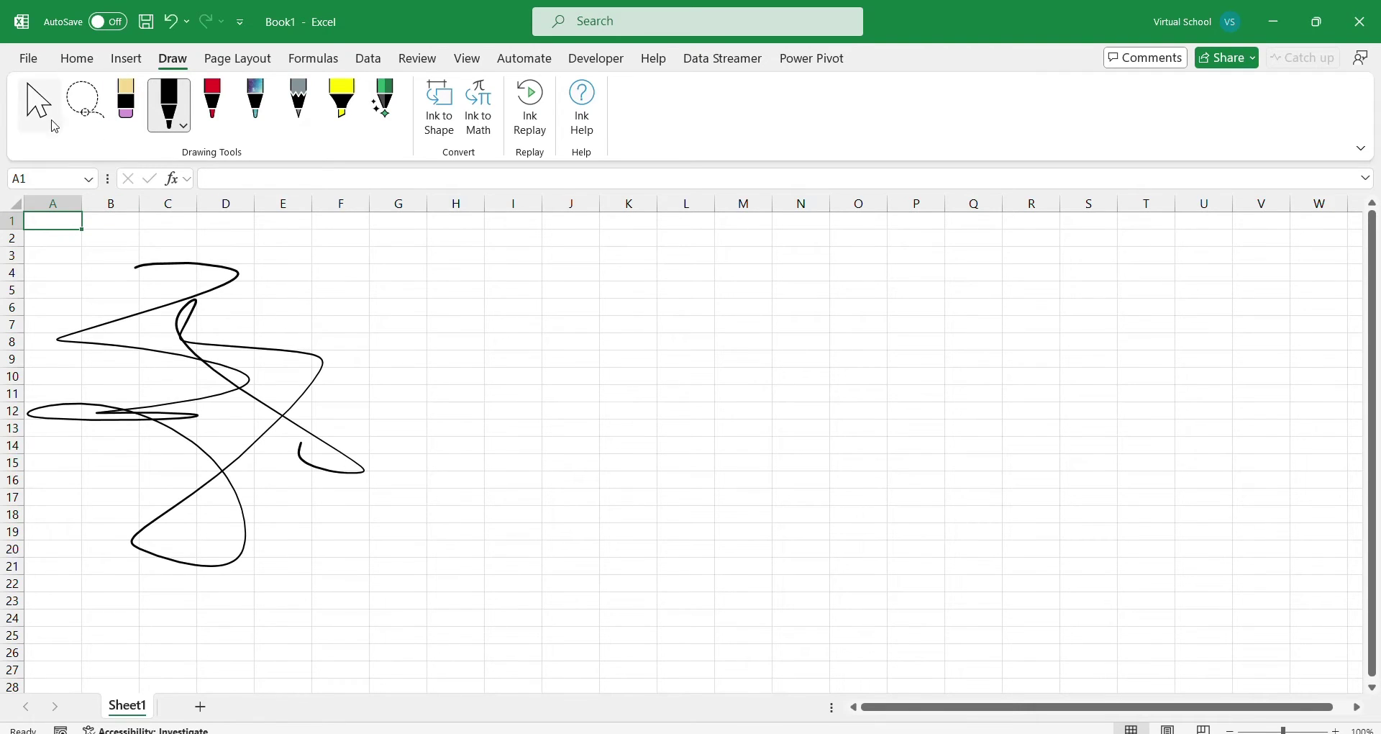
click(126, 117)
click(139, 266)
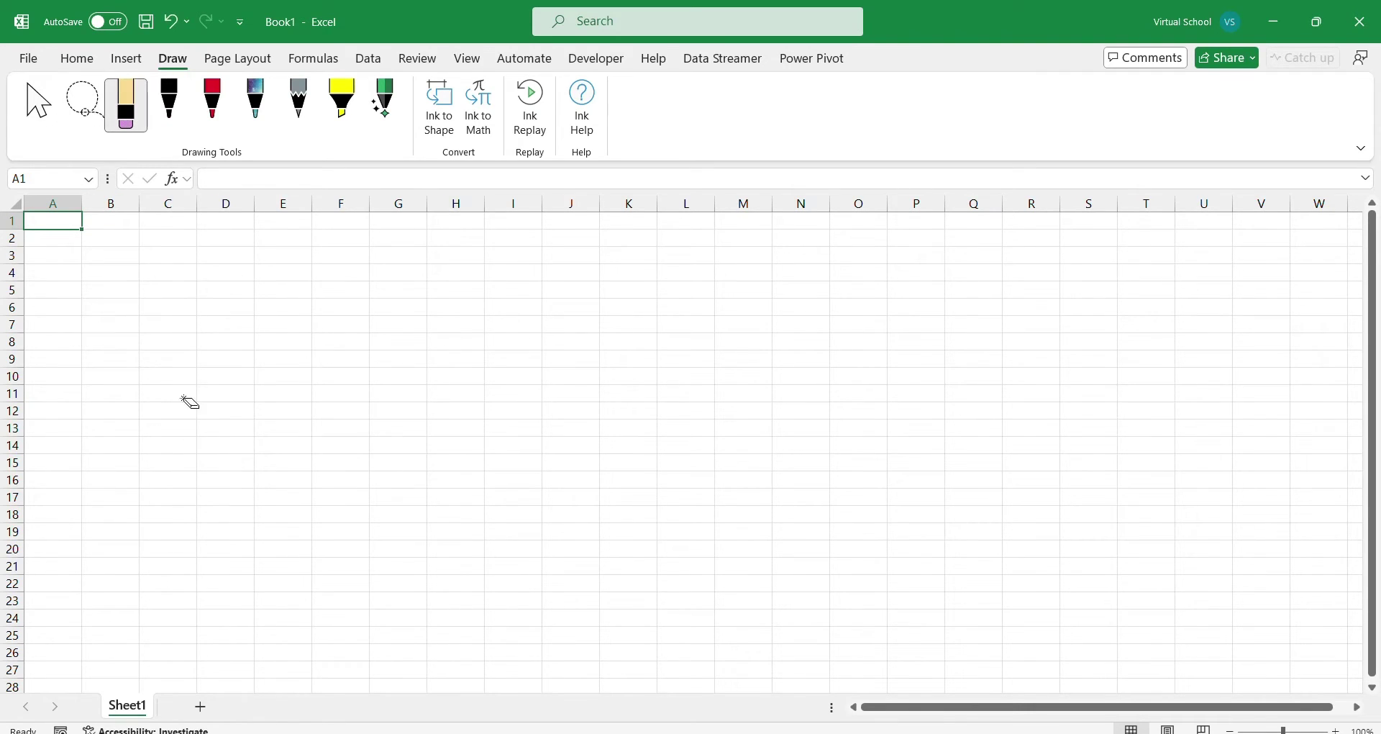
click(212, 104)
mouse_move(129, 299)
mouse_down()
mouse_move(213, 426)
mouse_move(142, 367)
mouse_move(214, 471)
mouse_up()
click(126, 104)
click(227, 301)
click(255, 105)
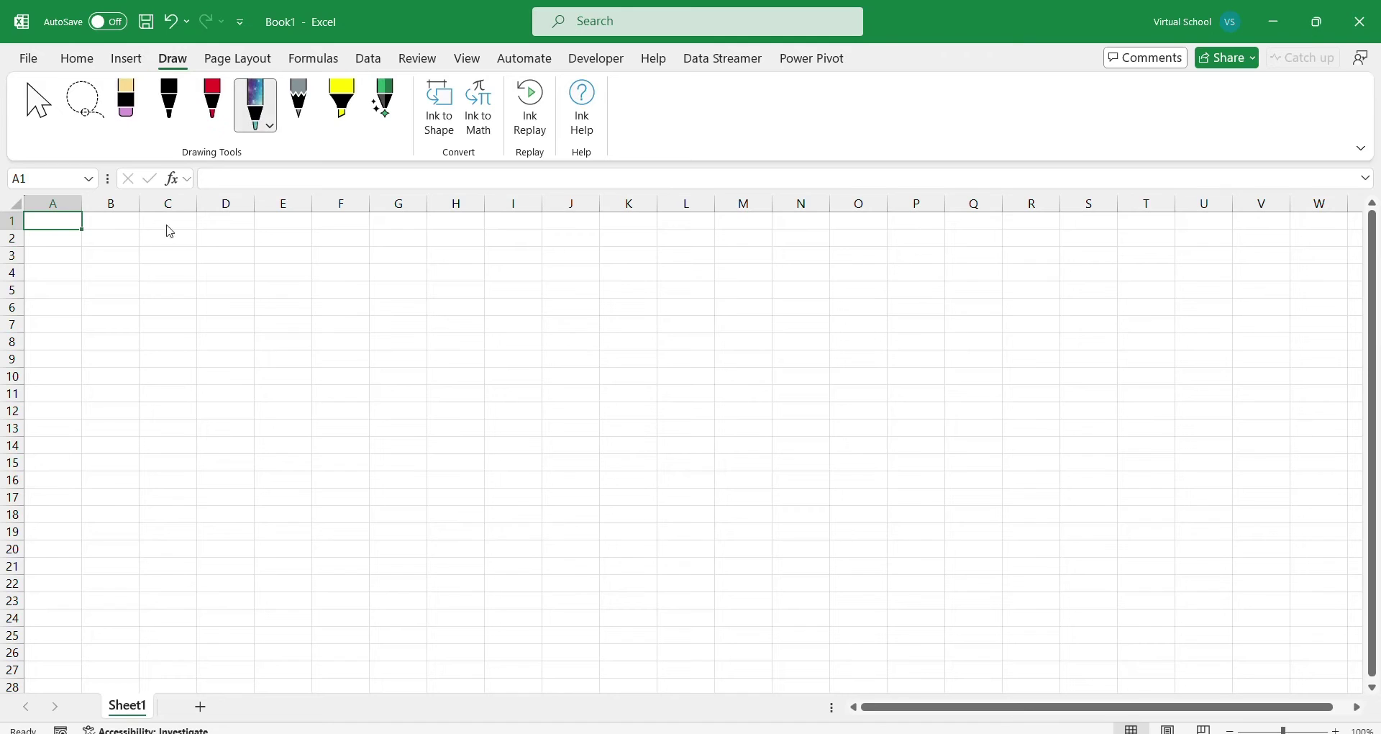
mouse_move(149, 252)
mouse_down()
mouse_move(237, 397)
mouse_move(171, 531)
mouse_move(308, 278)
mouse_up()
drag(208, 252, 162, 370)
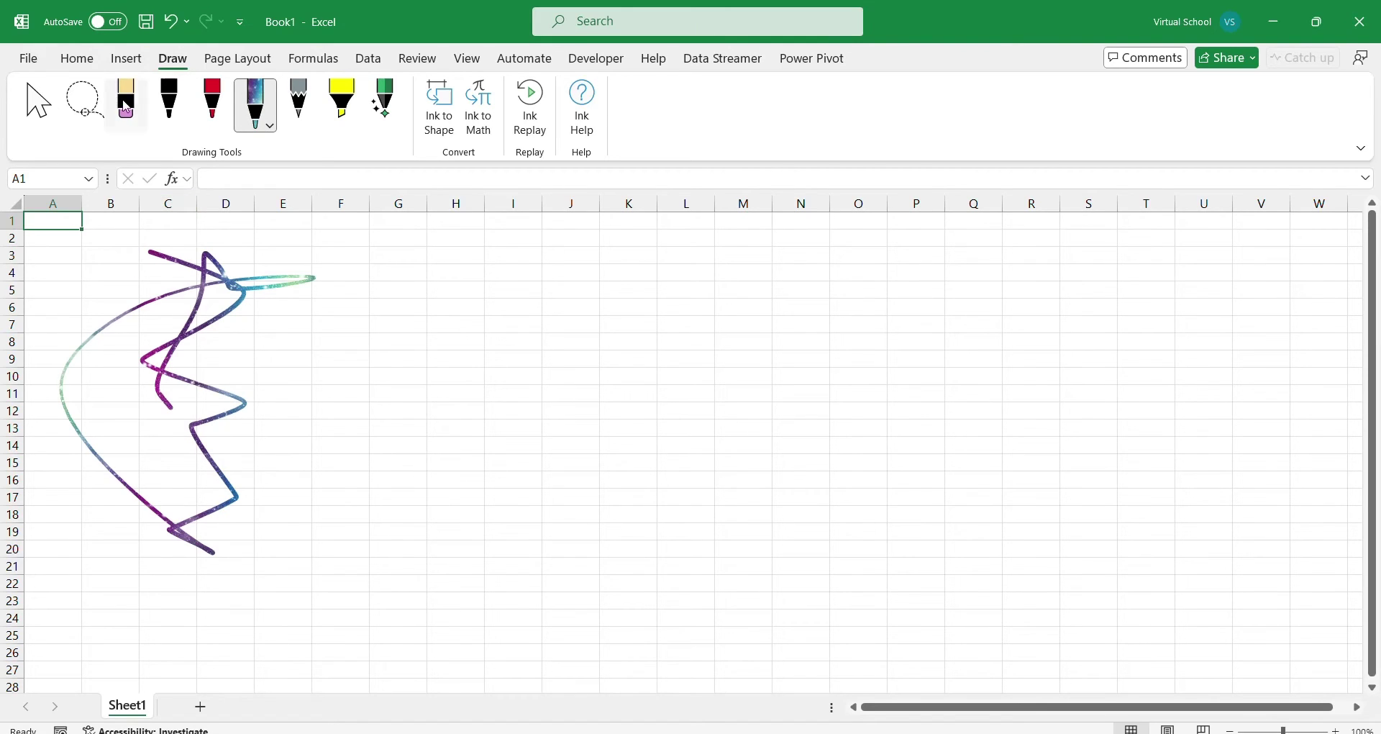
click(126, 105)
click(223, 273)
click(298, 105)
mouse_move(192, 265)
mouse_down()
mouse_move(115, 305)
mouse_move(283, 531)
mouse_move(364, 329)
mouse_up()
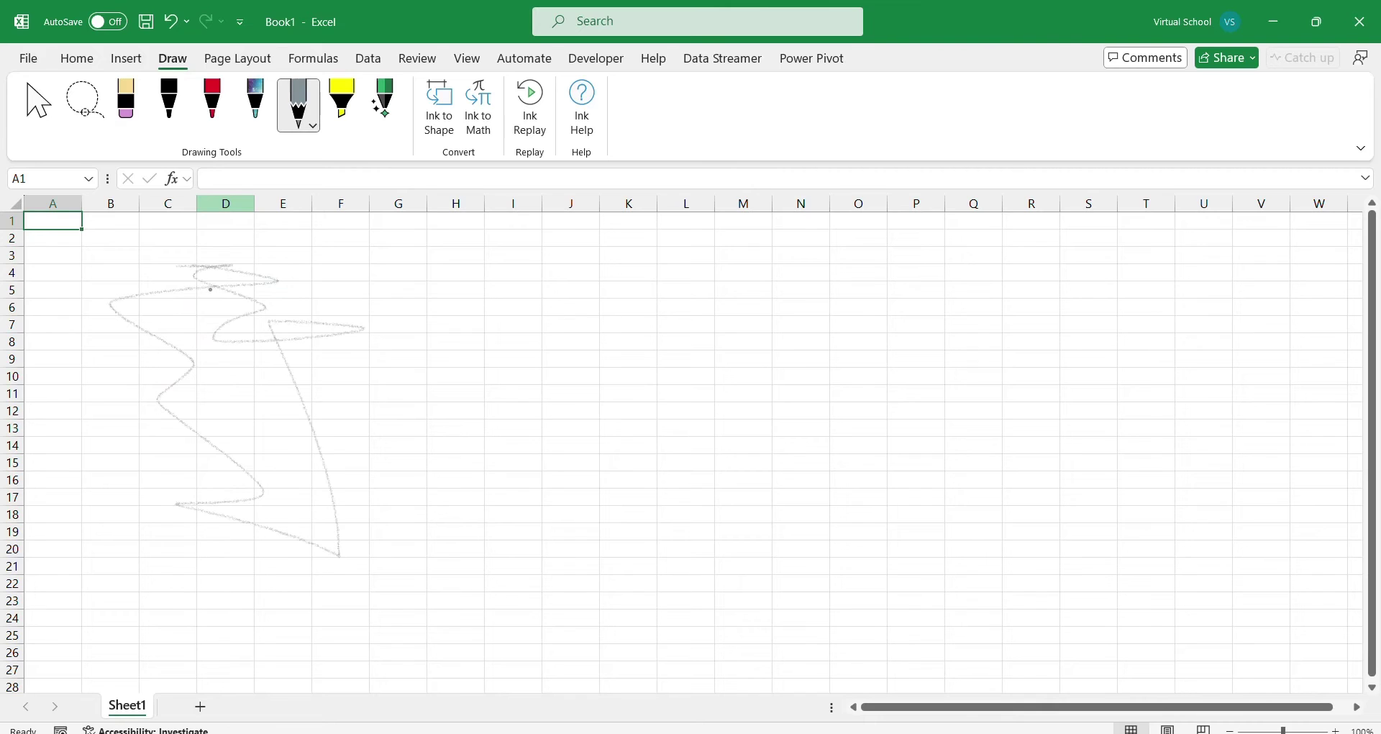
click(126, 105)
click(232, 268)
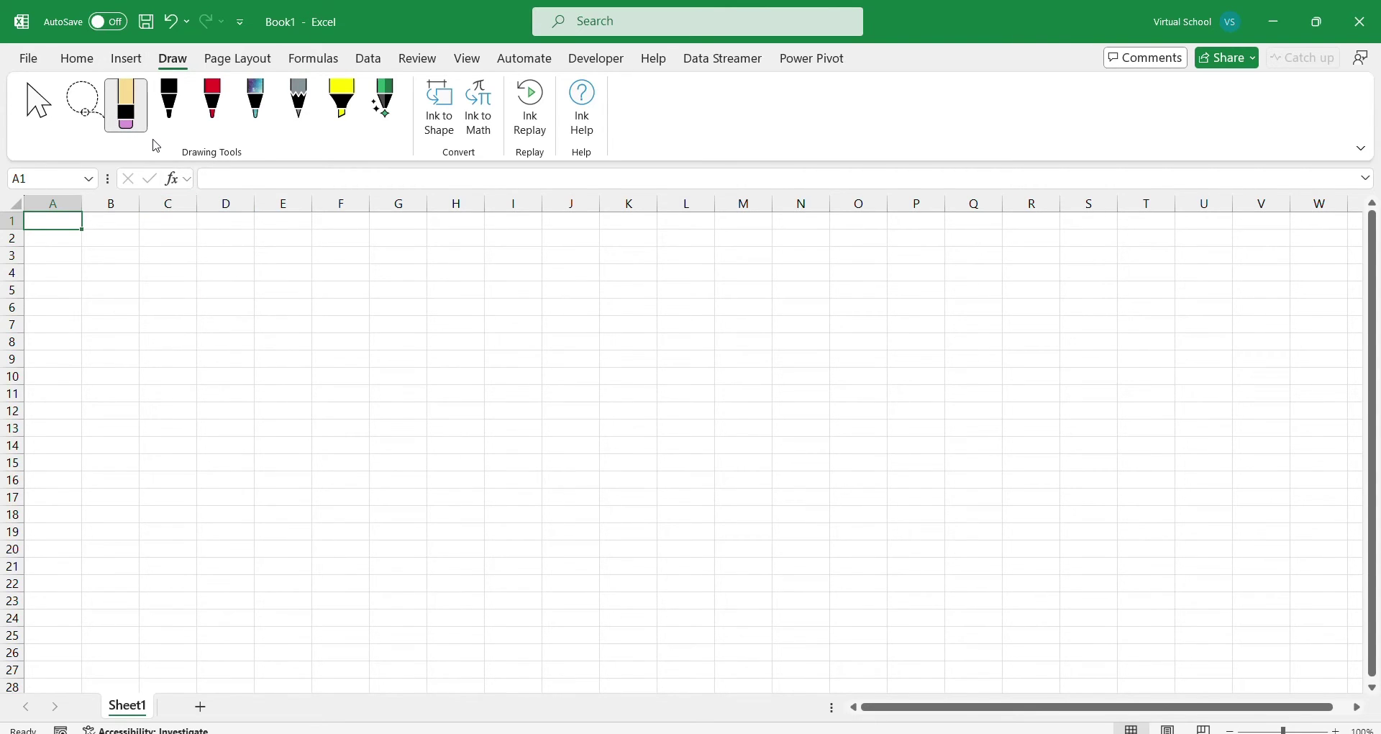
Draw a black freehand loop over columns B–F, then select it and dismiss the ink tip.
click(169, 104)
mouse_move(151, 241)
mouse_down()
mouse_move(268, 273)
mouse_move(353, 522)
mouse_move(101, 320)
mouse_move(133, 268)
mouse_up()
key(Escape)
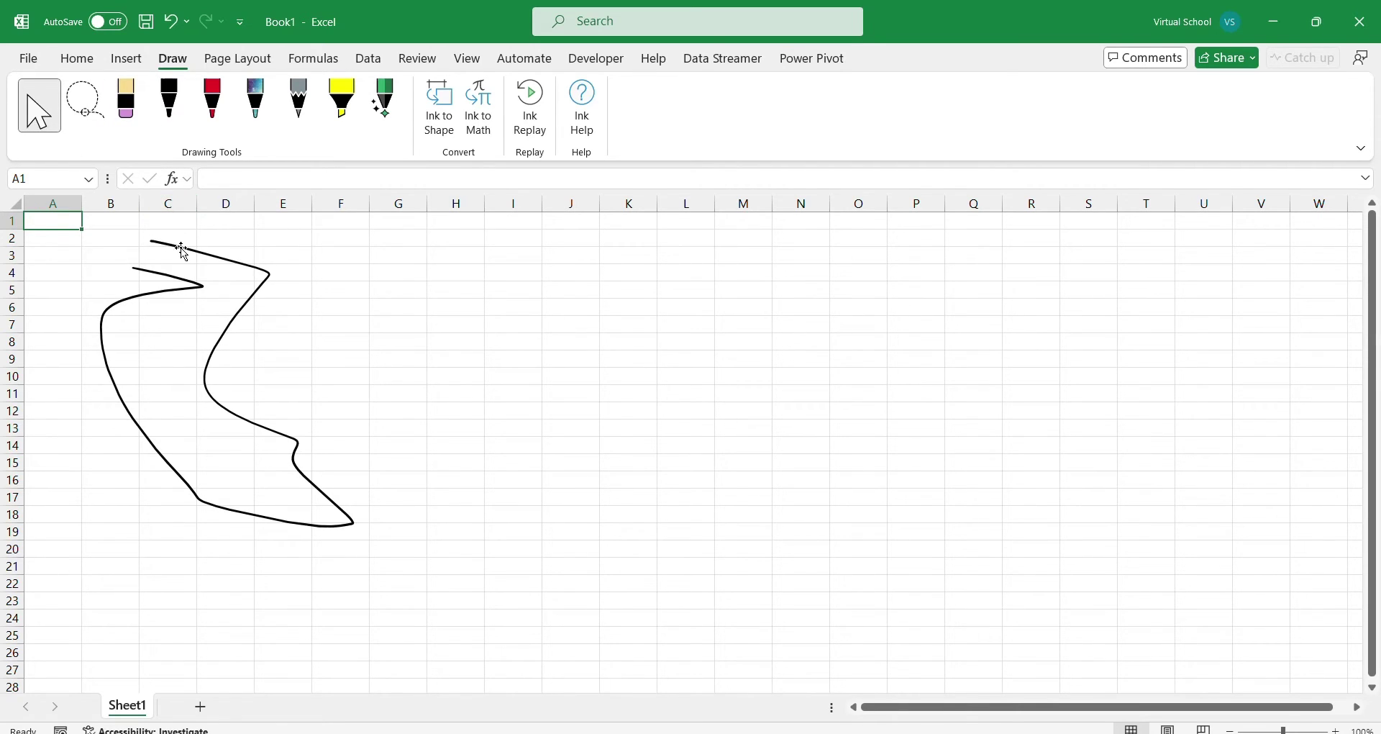
click(183, 250)
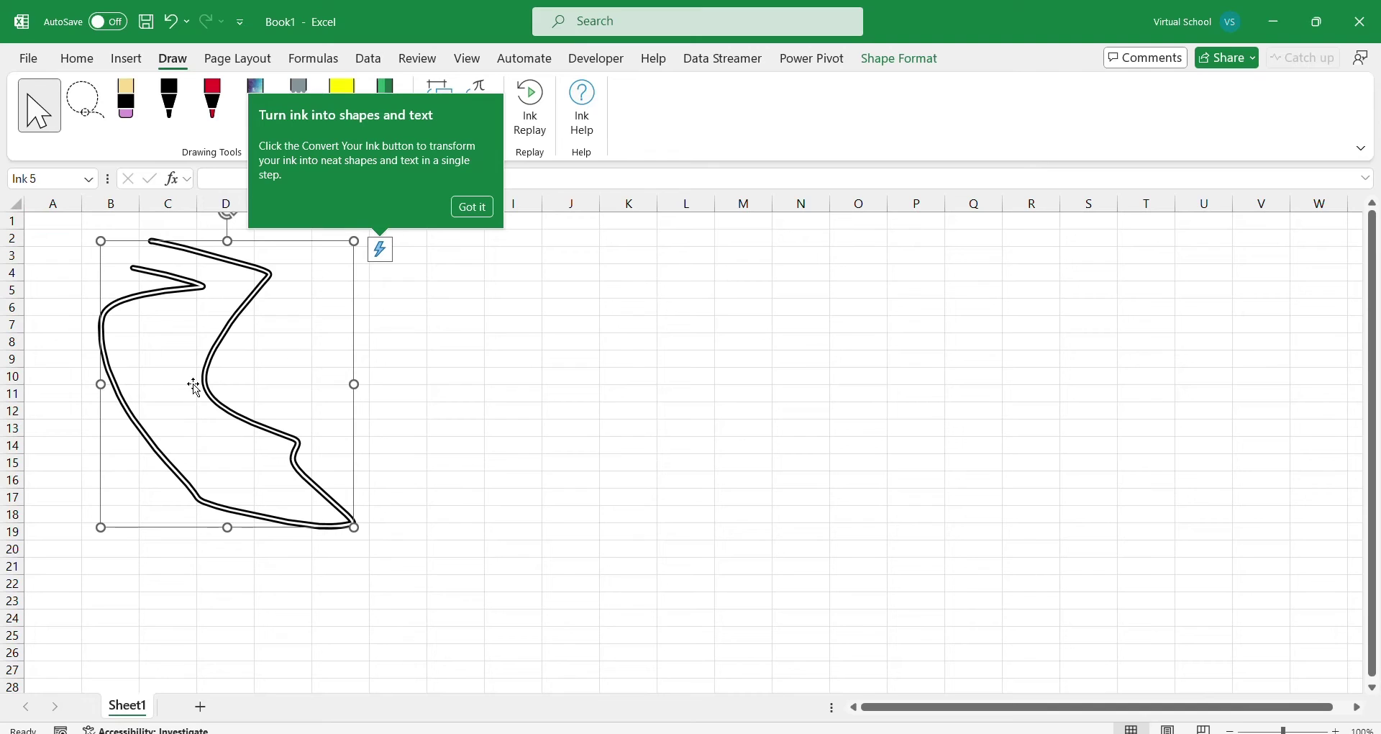
click(472, 208)
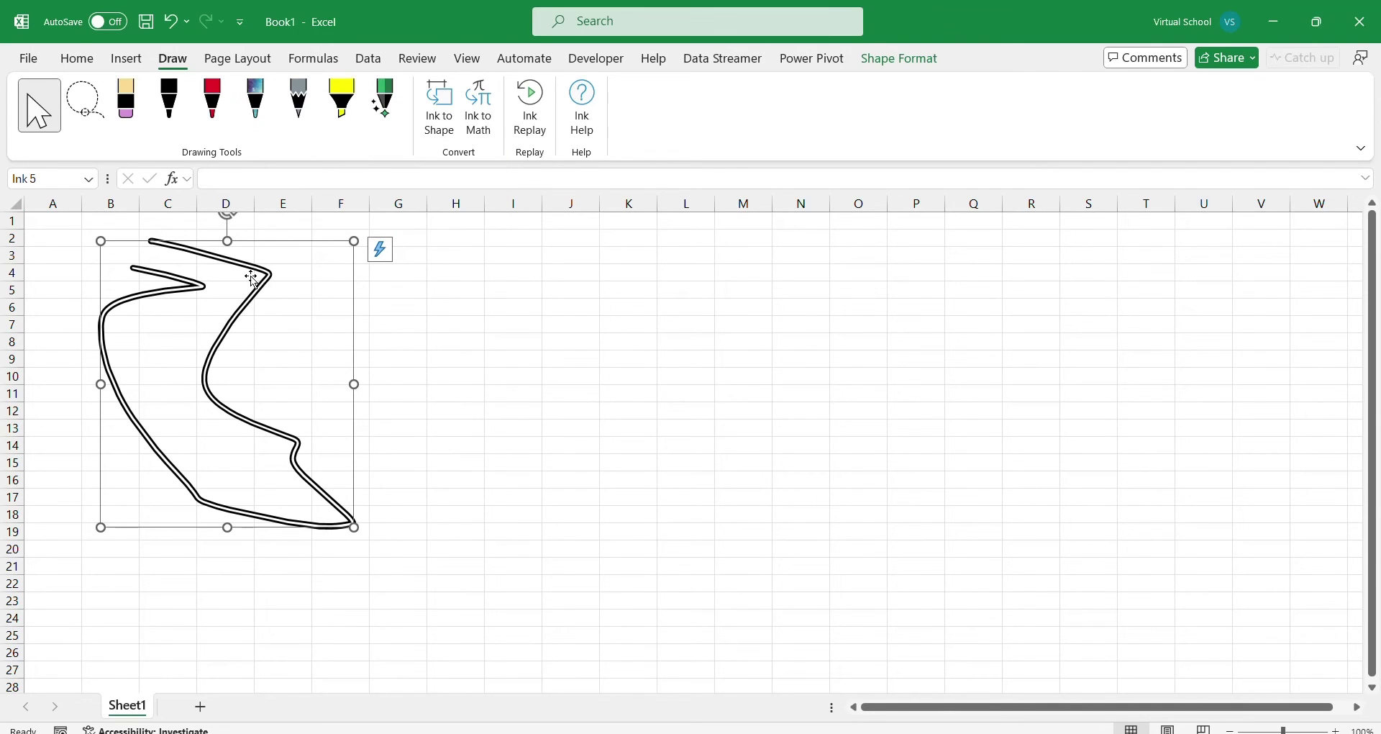
Lasso-select the black ink loop, then deselect it.
click(501, 395)
click(83, 104)
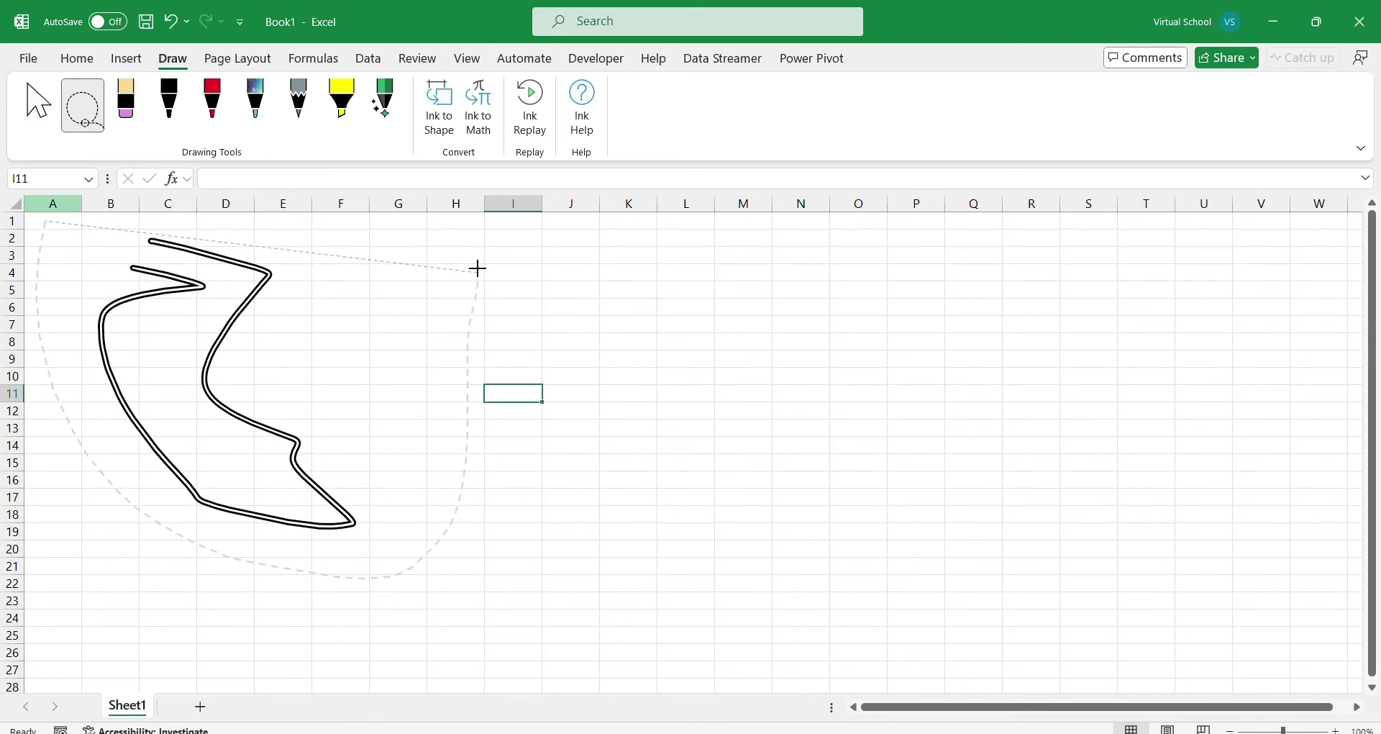
drag(129, 501, 478, 269)
click(435, 364)
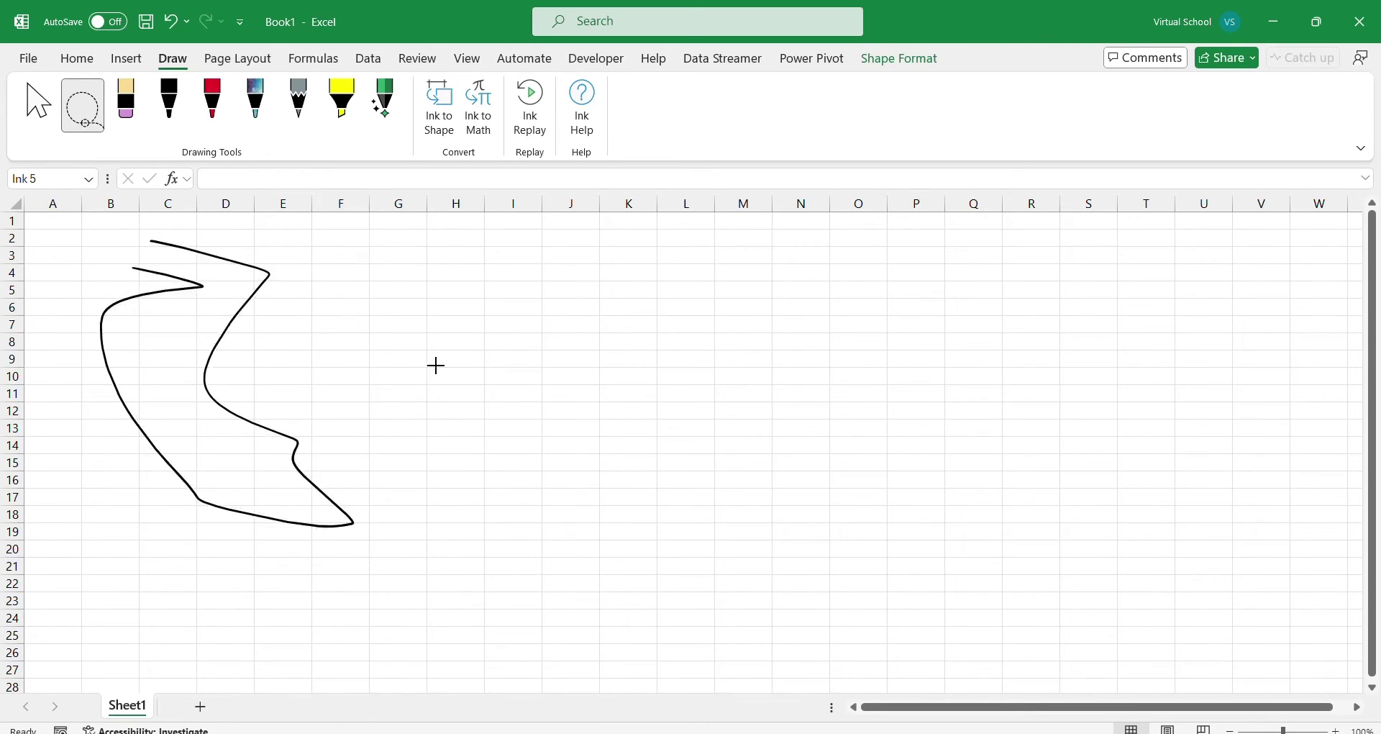
click(213, 104)
mouse_move(320, 236)
mouse_down()
mouse_move(373, 403)
mouse_move(493, 298)
mouse_move(400, 280)
mouse_up()
click(255, 109)
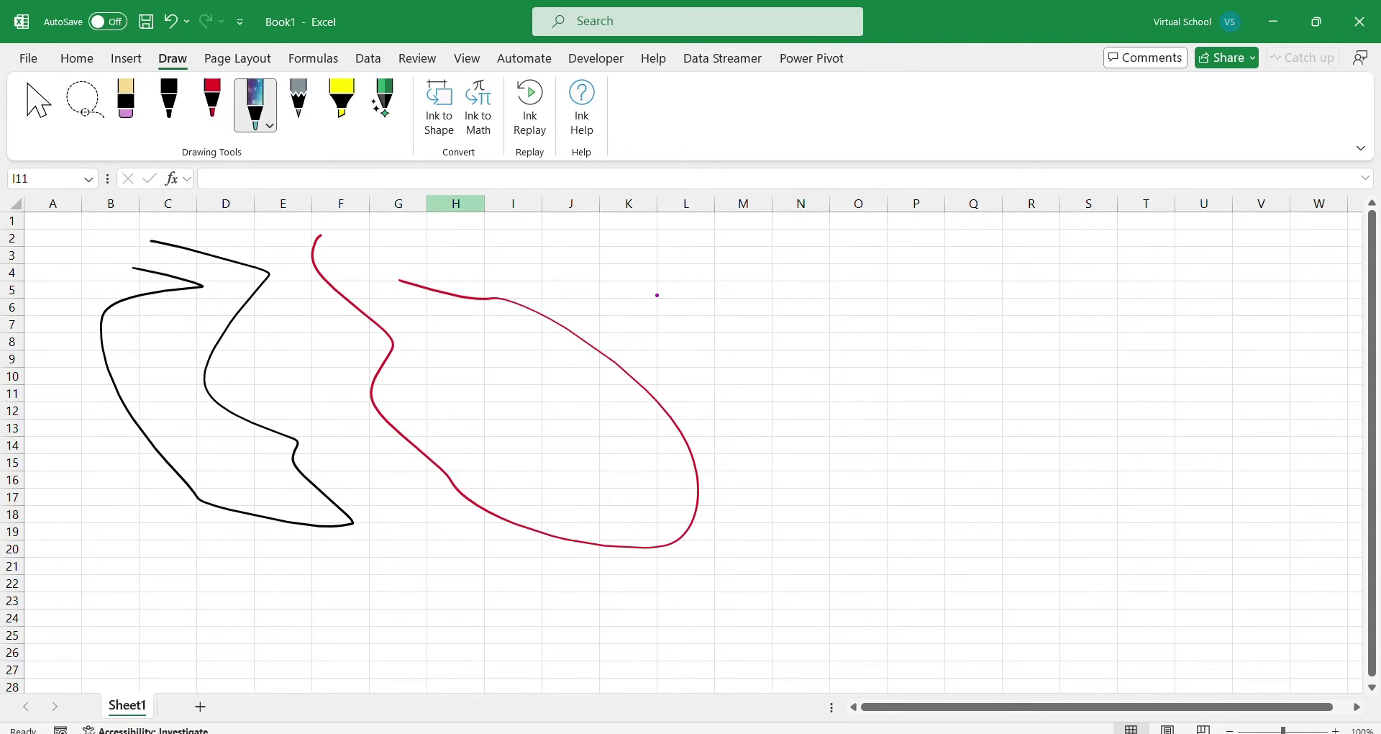
mouse_move(643, 288)
mouse_down()
mouse_move(935, 288)
mouse_move(835, 487)
mouse_up()
drag(835, 488, 713, 284)
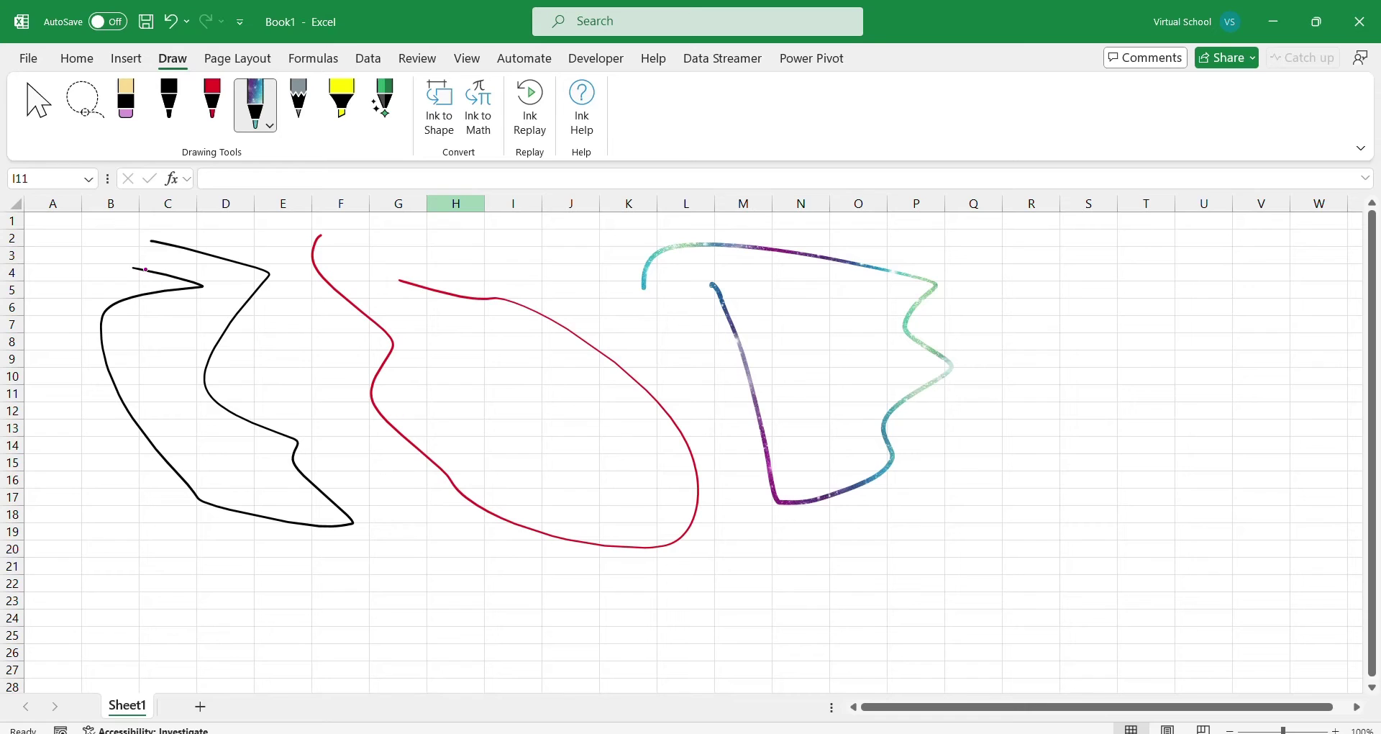
click(37, 102)
click(185, 253)
click(421, 287)
click(801, 257)
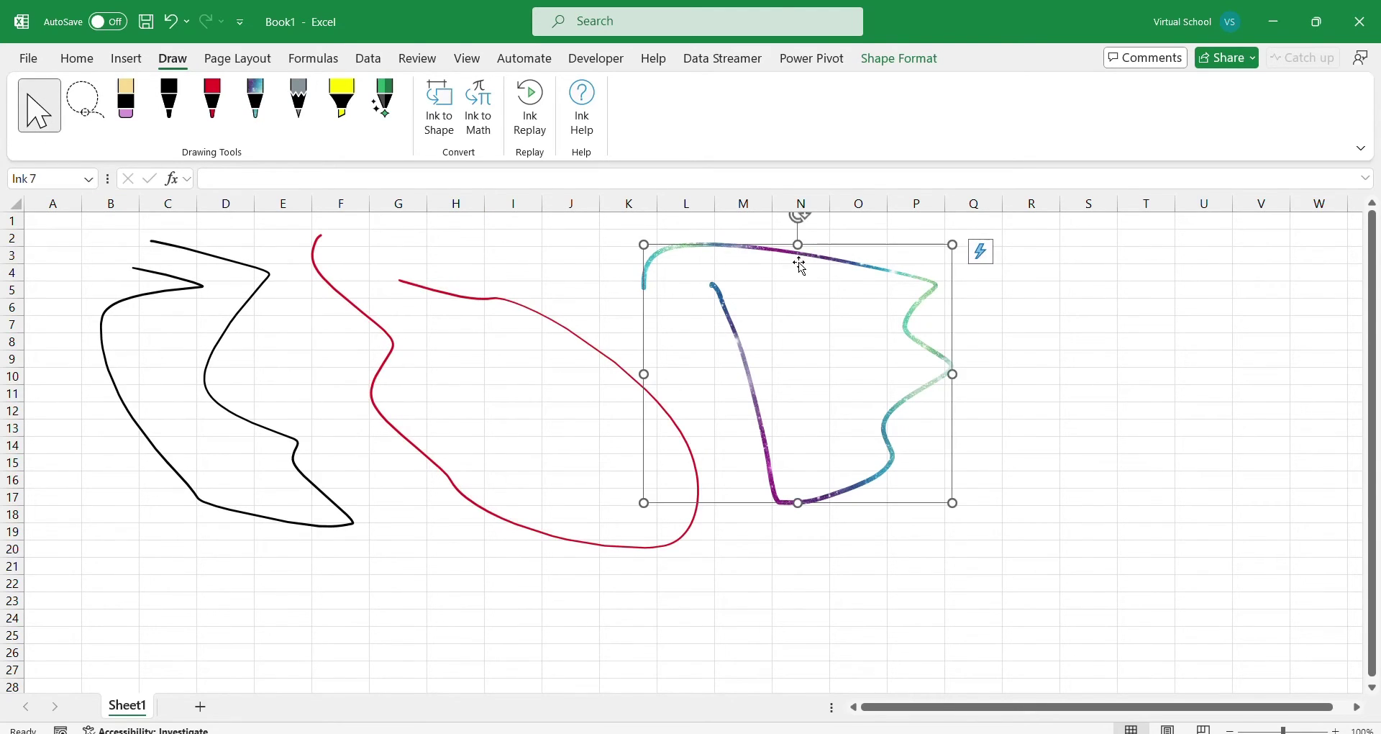
click(83, 105)
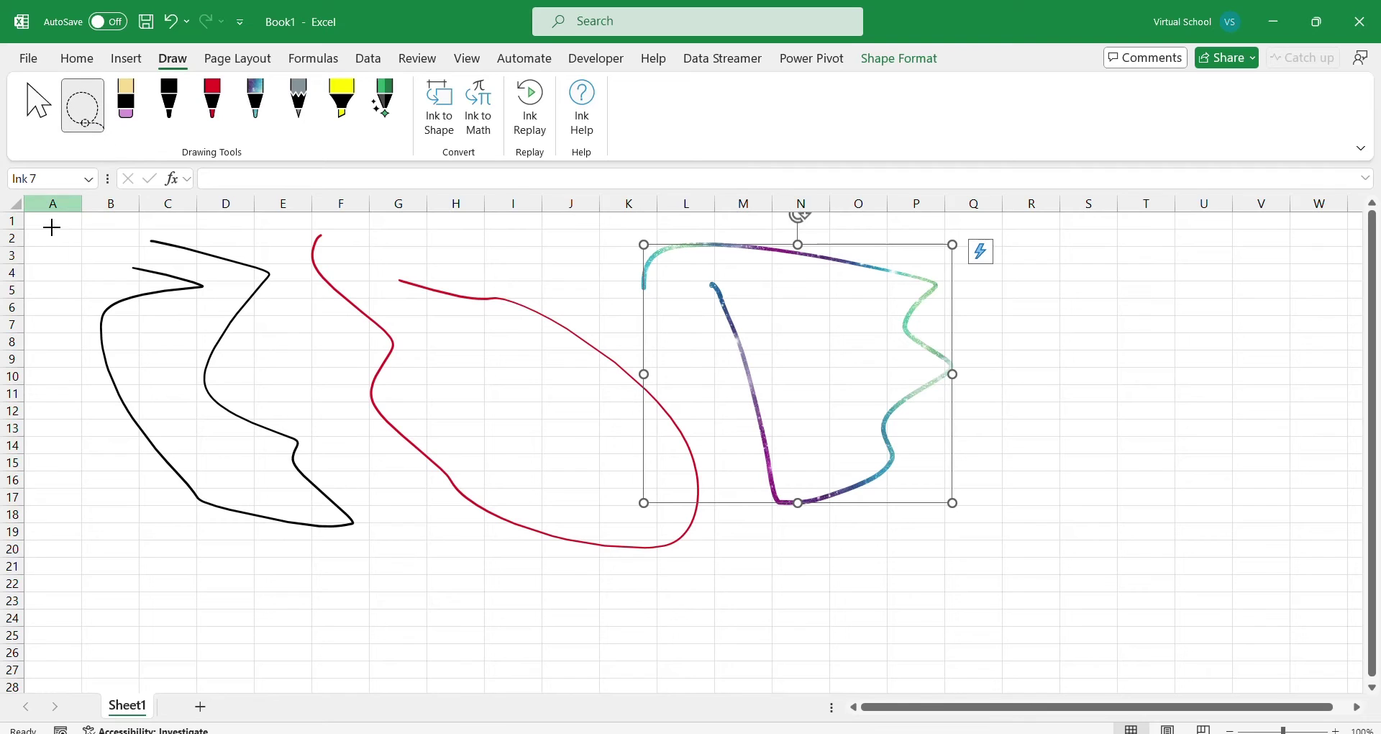
mouse_move(51, 228)
mouse_down()
mouse_move(986, 223)
mouse_move(965, 205)
mouse_up()
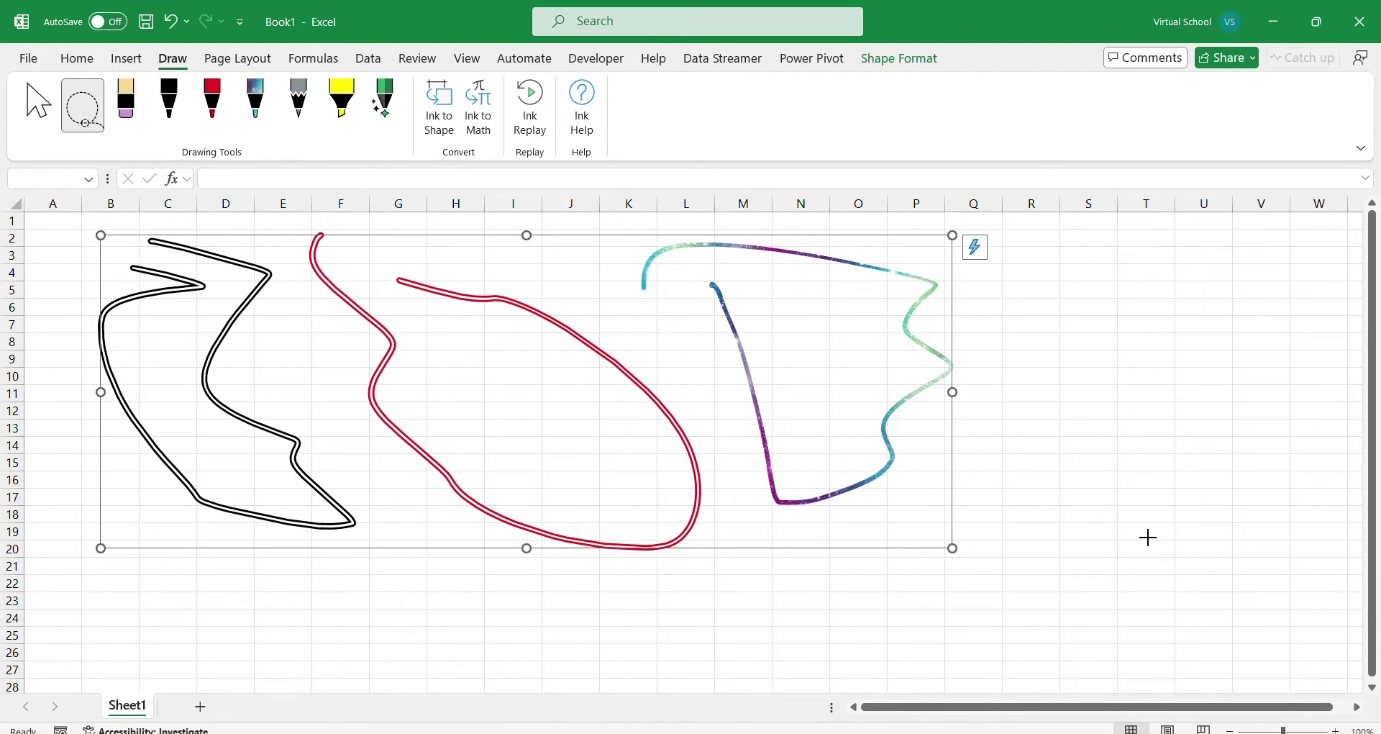
key(Delete)
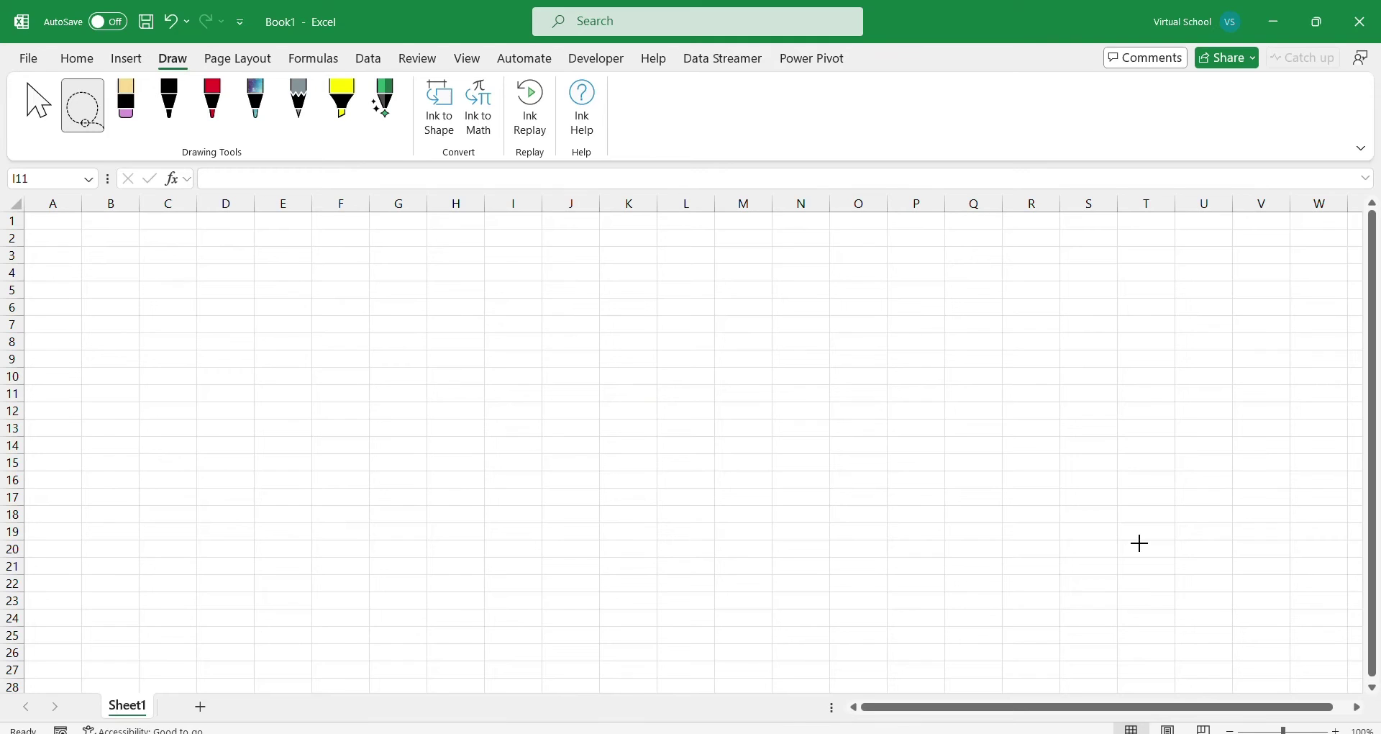
Set the black pen to its thickest size (3.5 mm) in dark gray and draw a double loop across columns B–I.
key(Escape)
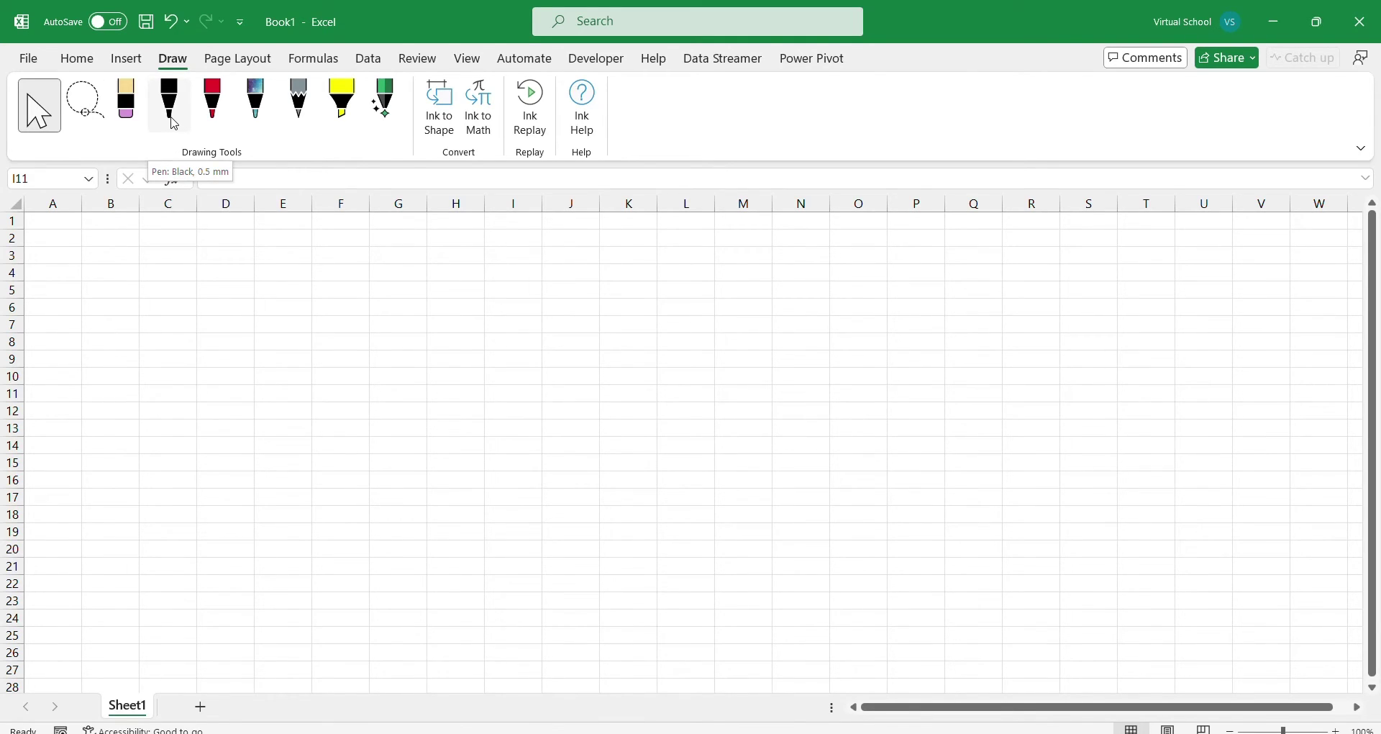
click(174, 123)
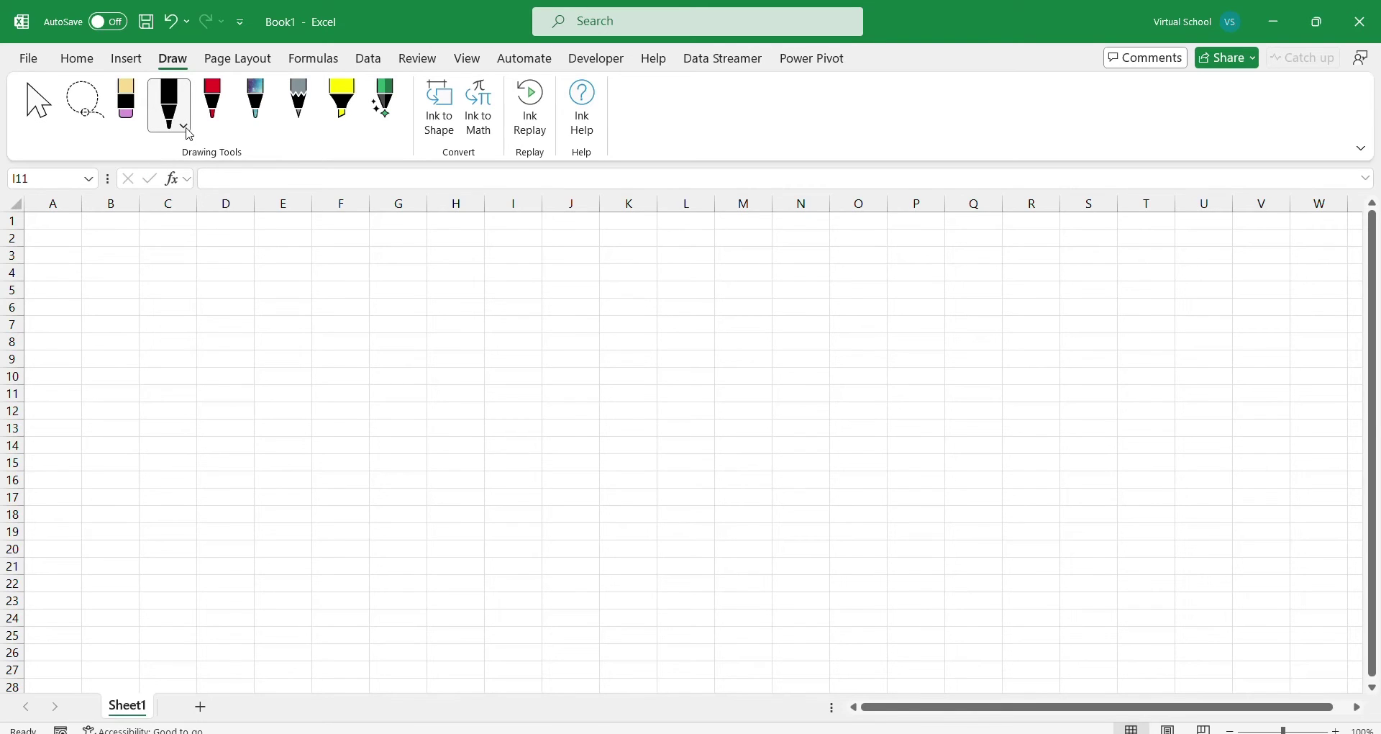
click(186, 128)
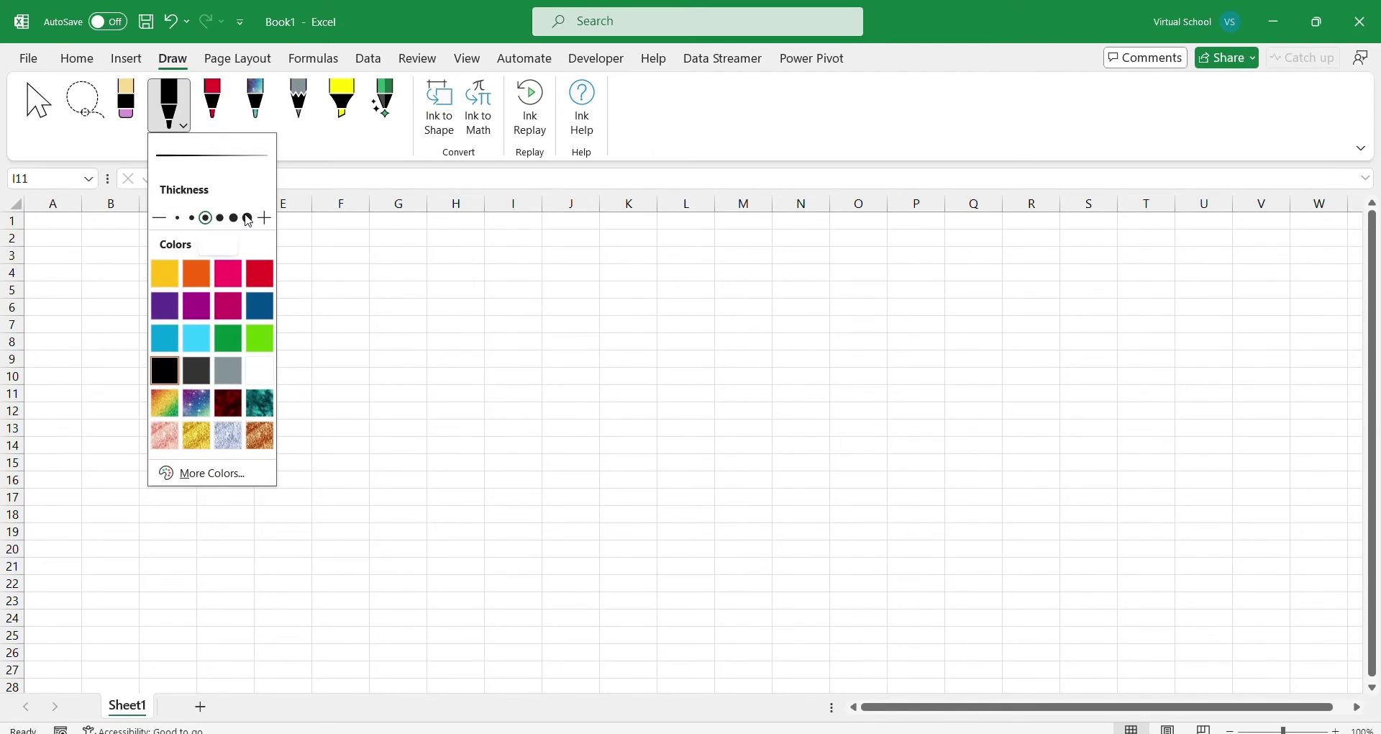
click(247, 219)
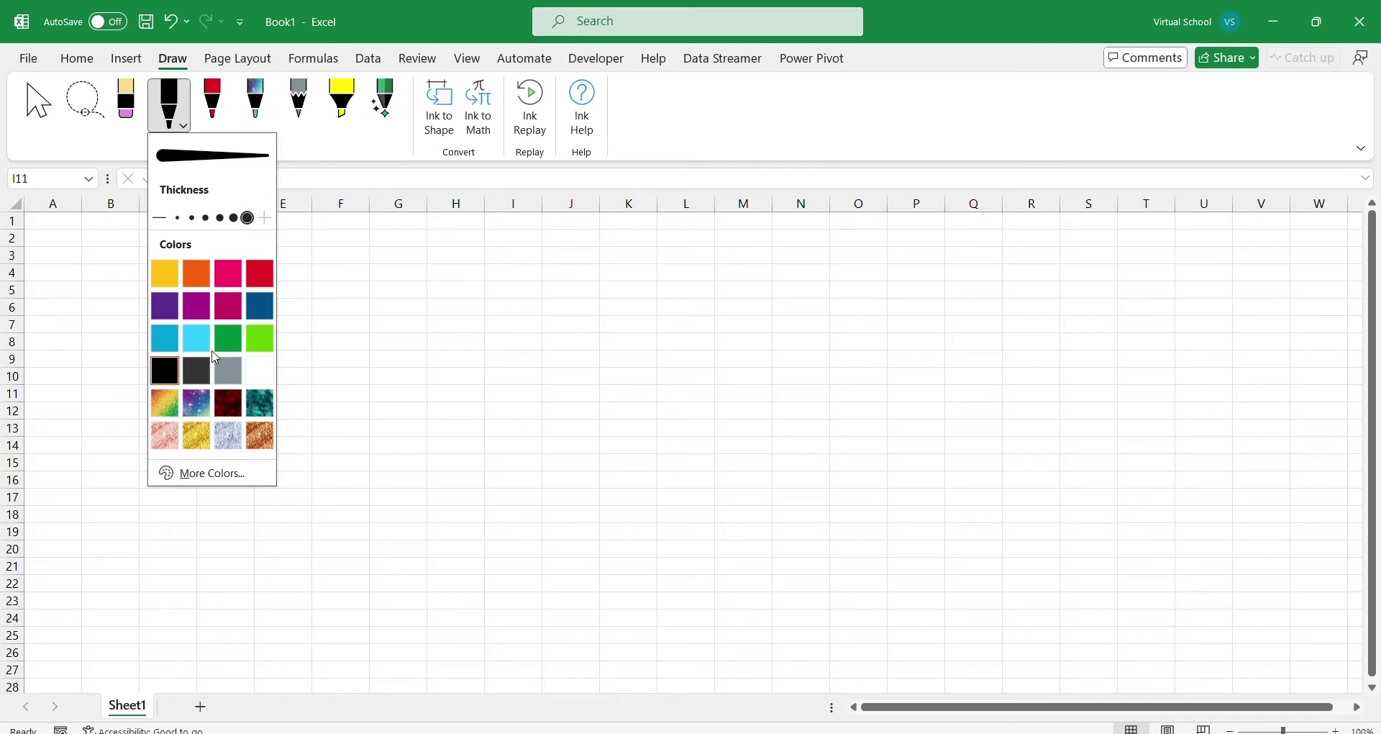
click(202, 376)
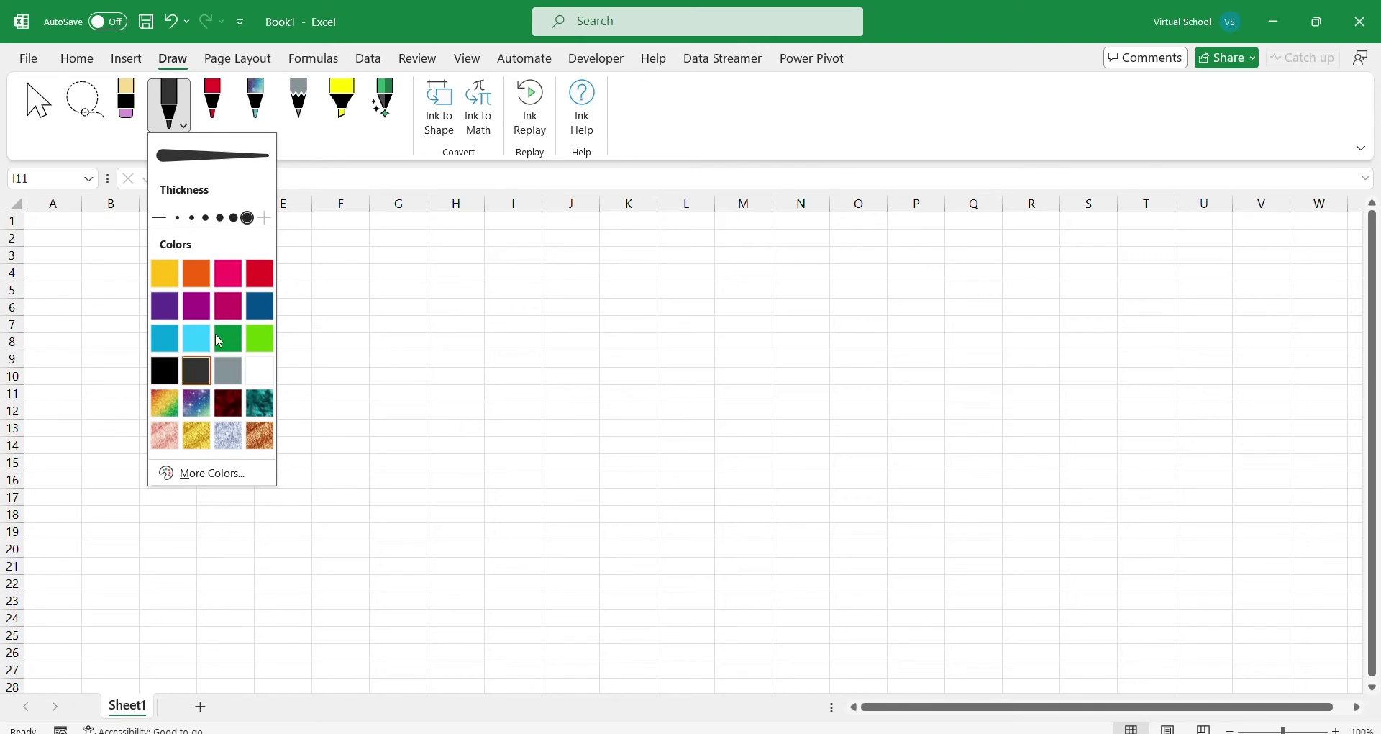
click(647, 107)
mouse_move(121, 289)
mouse_down()
mouse_move(404, 339)
mouse_move(539, 288)
mouse_up()
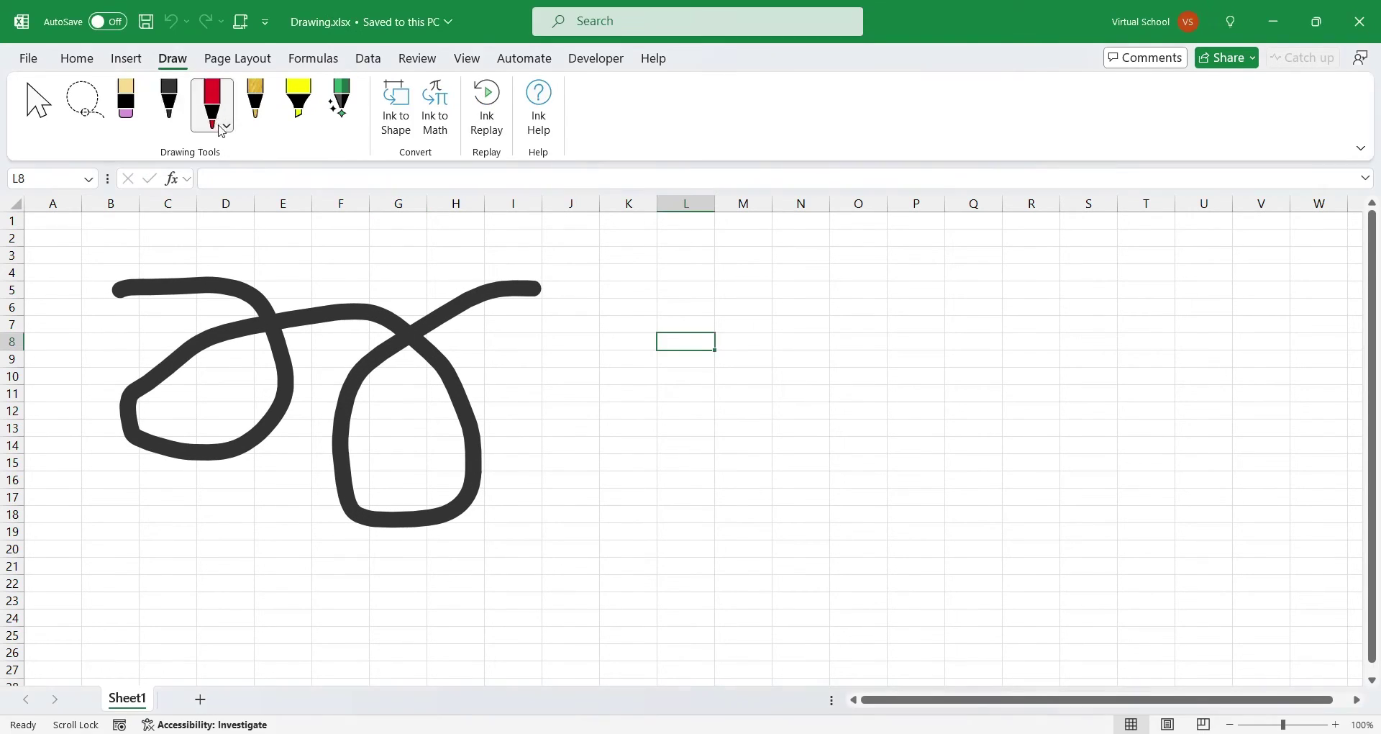
Draw red and gold ink strokes over the loops, then delete the red pen.
mouse_move(330, 464)
mouse_down()
mouse_move(133, 346)
mouse_move(468, 450)
mouse_up()
click(255, 104)
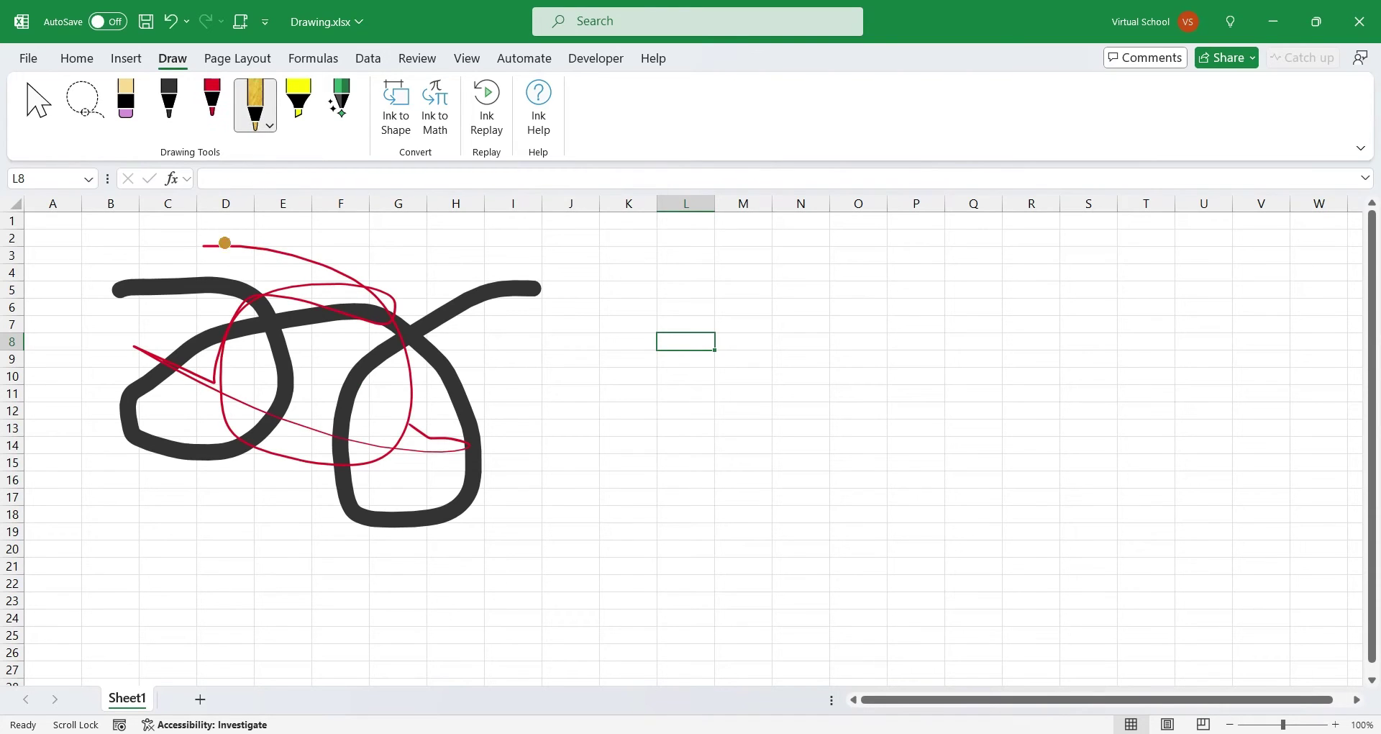
drag(232, 227, 426, 259)
drag(348, 223, 381, 455)
right_click(215, 112)
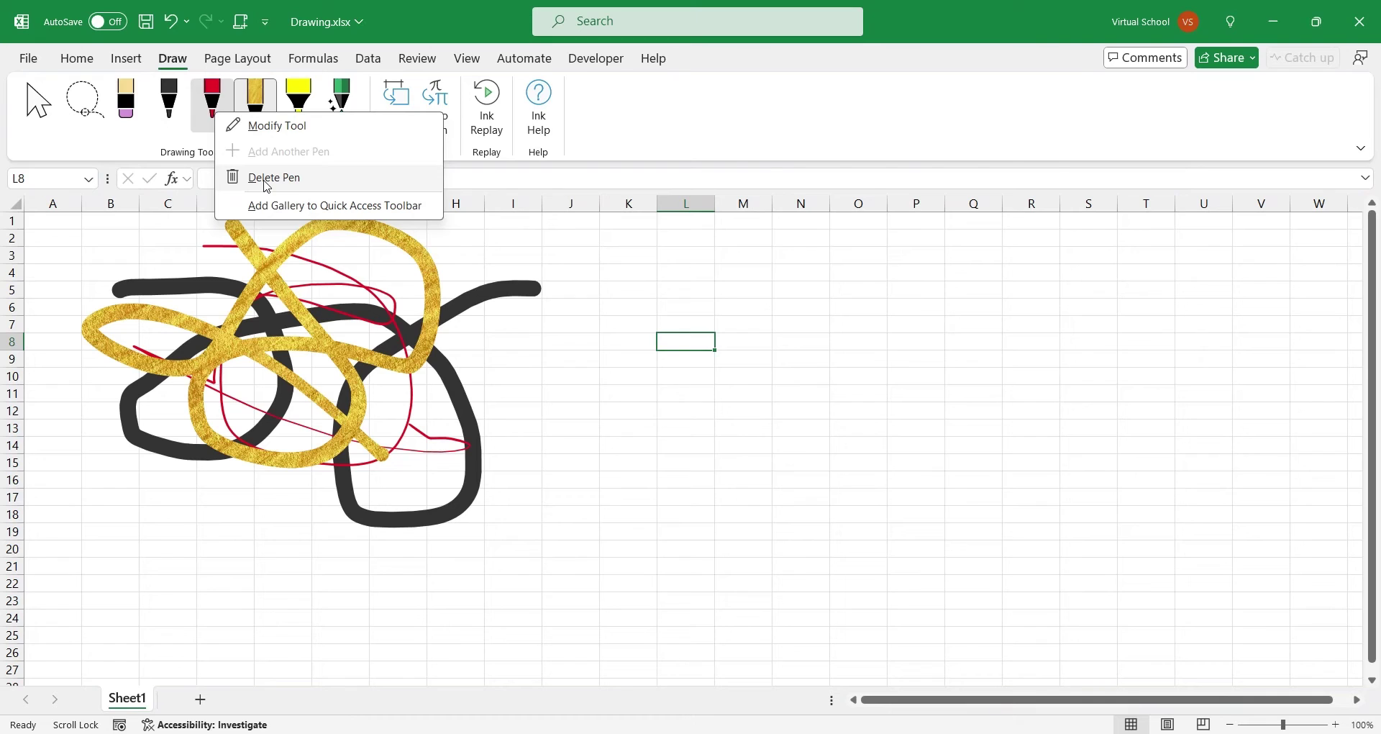
click(267, 185)
Add a new thick purple pen and draw a long purple loop over the ink.
right_click(216, 125)
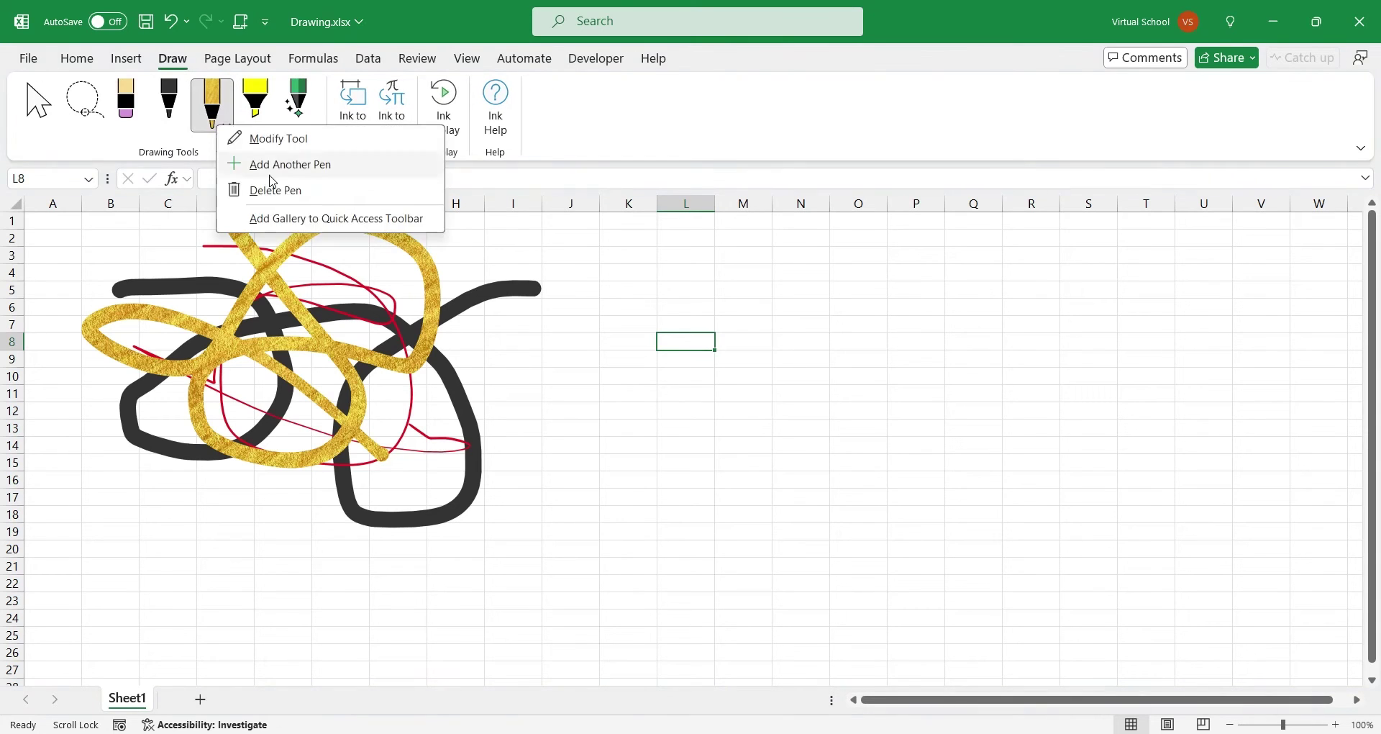
click(273, 177)
click(315, 274)
click(320, 217)
drag(446, 331, 240, 346)
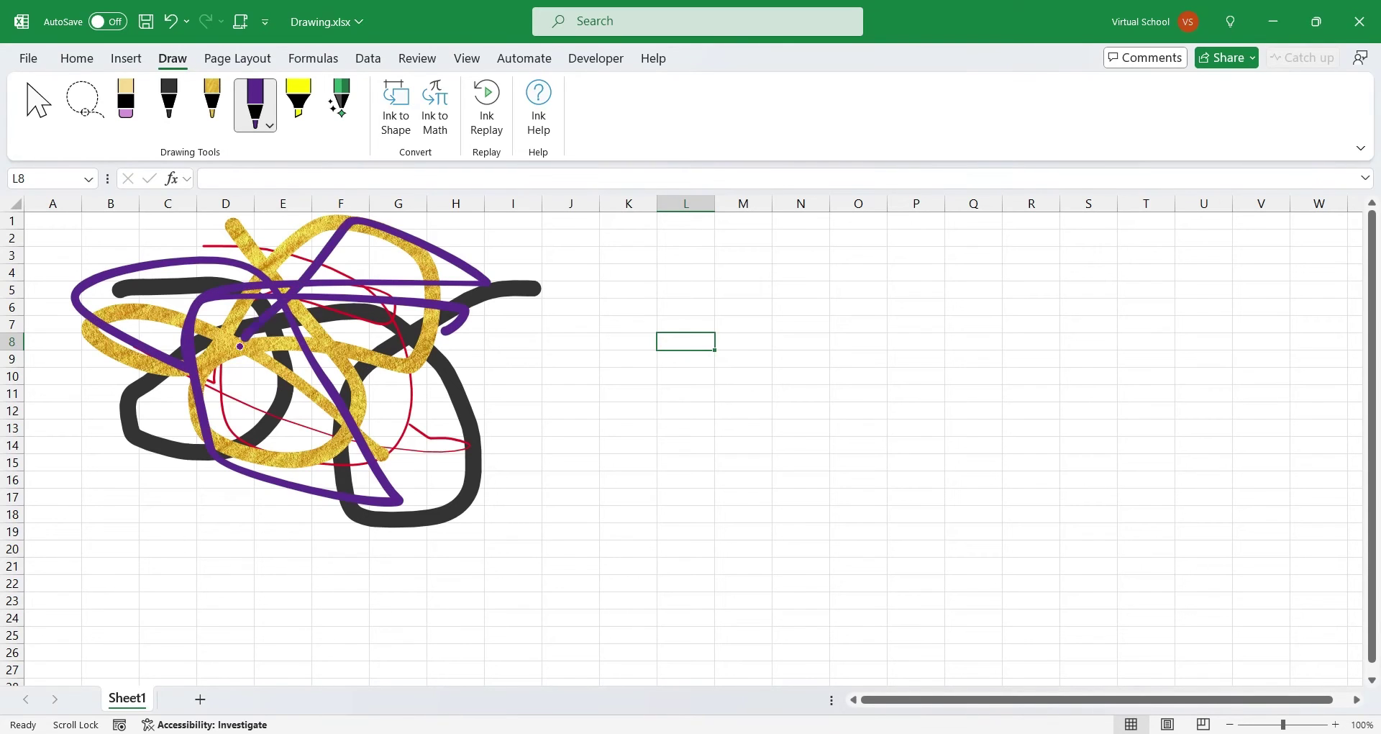
Draw a purple line across rows 13–14 and sweep yellow highlighter strokes over the ink.
drag(149, 432, 515, 453)
key(ctrl+Home)
click(298, 104)
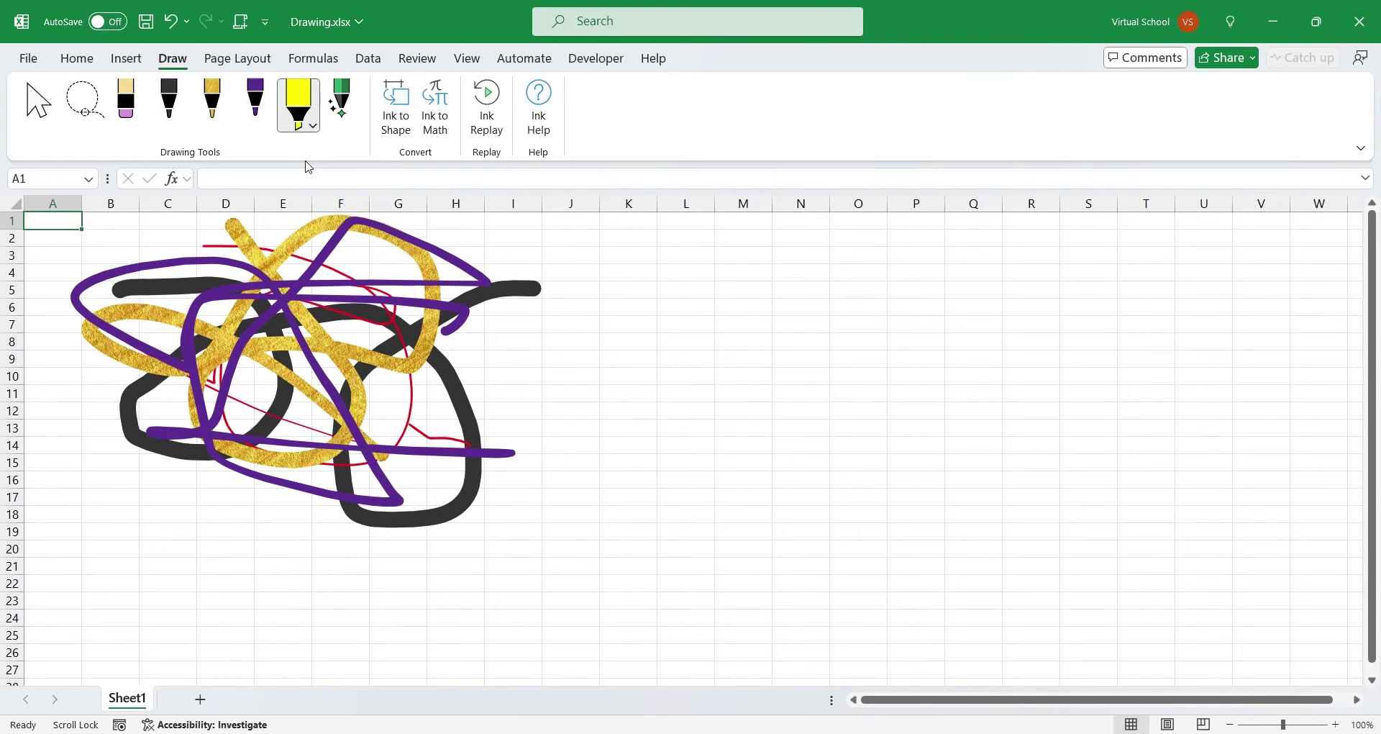
drag(152, 249, 370, 495)
mouse_move(126, 507)
mouse_down()
mouse_move(288, 500)
mouse_move(596, 526)
mouse_up()
mouse_move(674, 550)
mouse_down()
mouse_move(291, 549)
mouse_move(47, 464)
mouse_move(75, 373)
mouse_move(615, 423)
mouse_up()
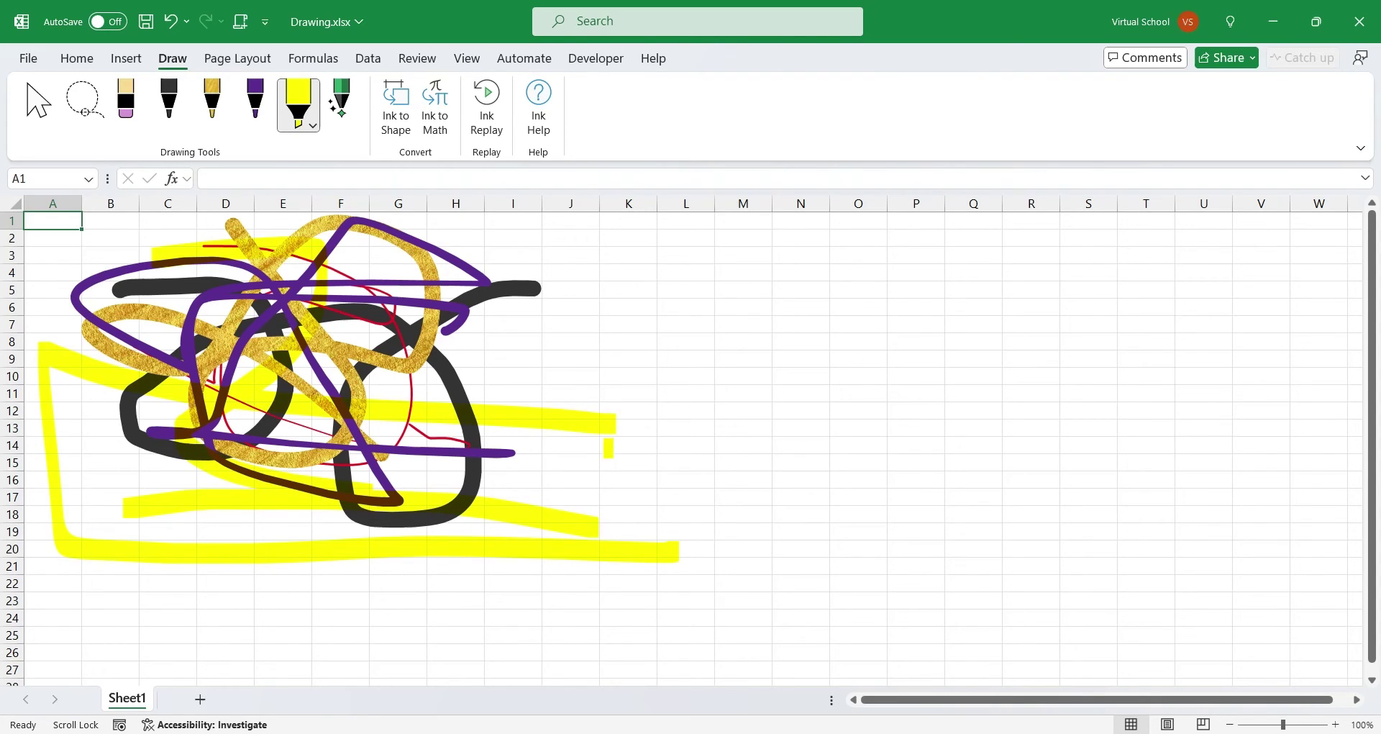
Lasso-select all the ink scribbles and delete them.
click(82, 105)
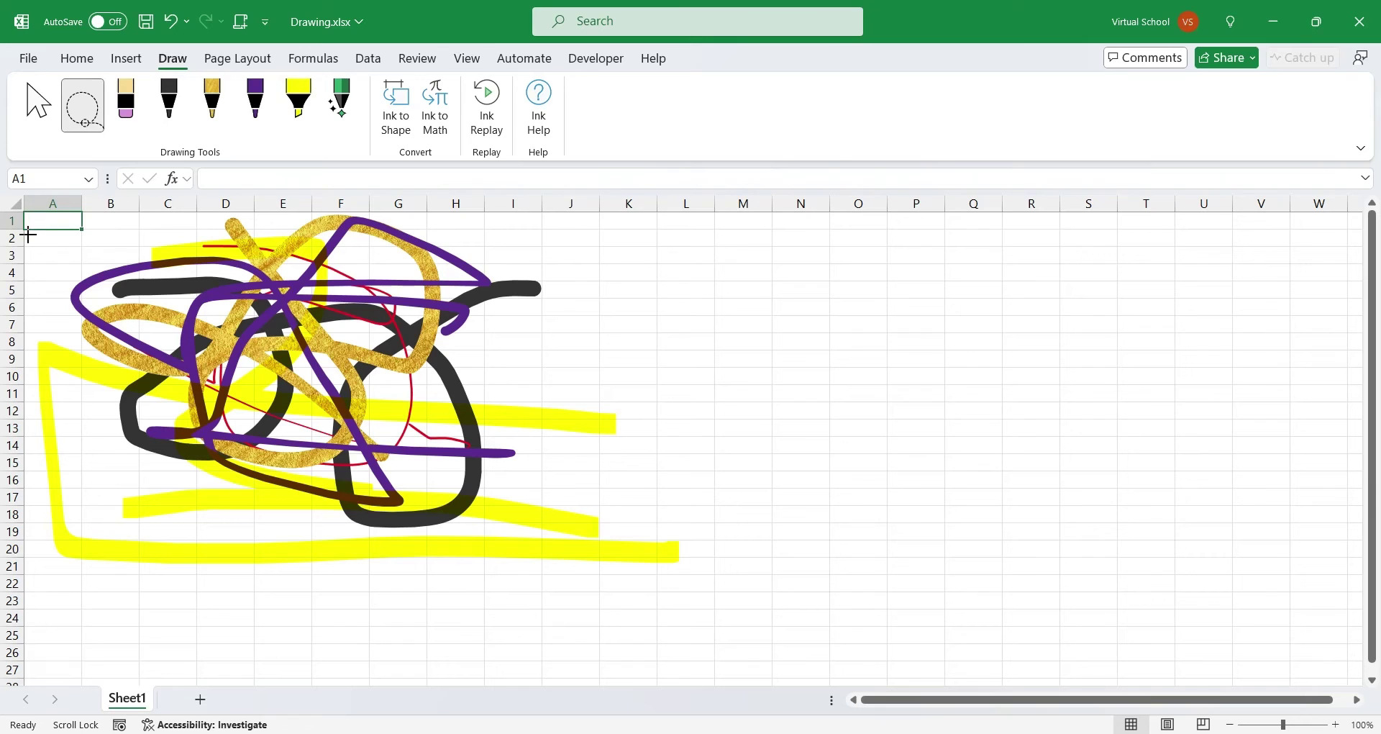
mouse_move(26, 282)
mouse_down()
mouse_move(62, 596)
mouse_move(783, 586)
mouse_move(790, 199)
mouse_move(775, 240)
mouse_up()
key(Delete)
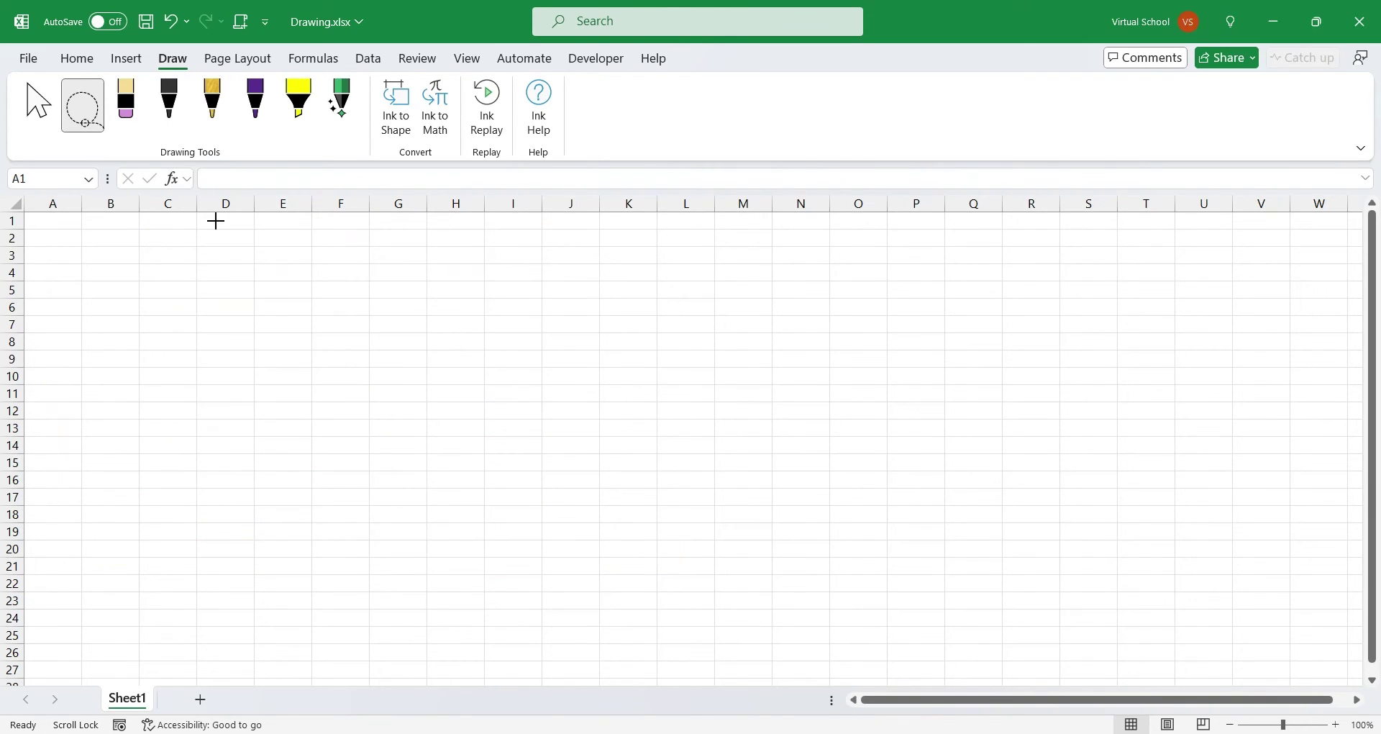
Draw a black freehand circle, triangle and square side by side across columns A–O.
click(169, 105)
mouse_move(105, 229)
mouse_down()
mouse_move(84, 246)
mouse_move(77, 409)
mouse_move(231, 310)
mouse_move(108, 232)
mouse_up()
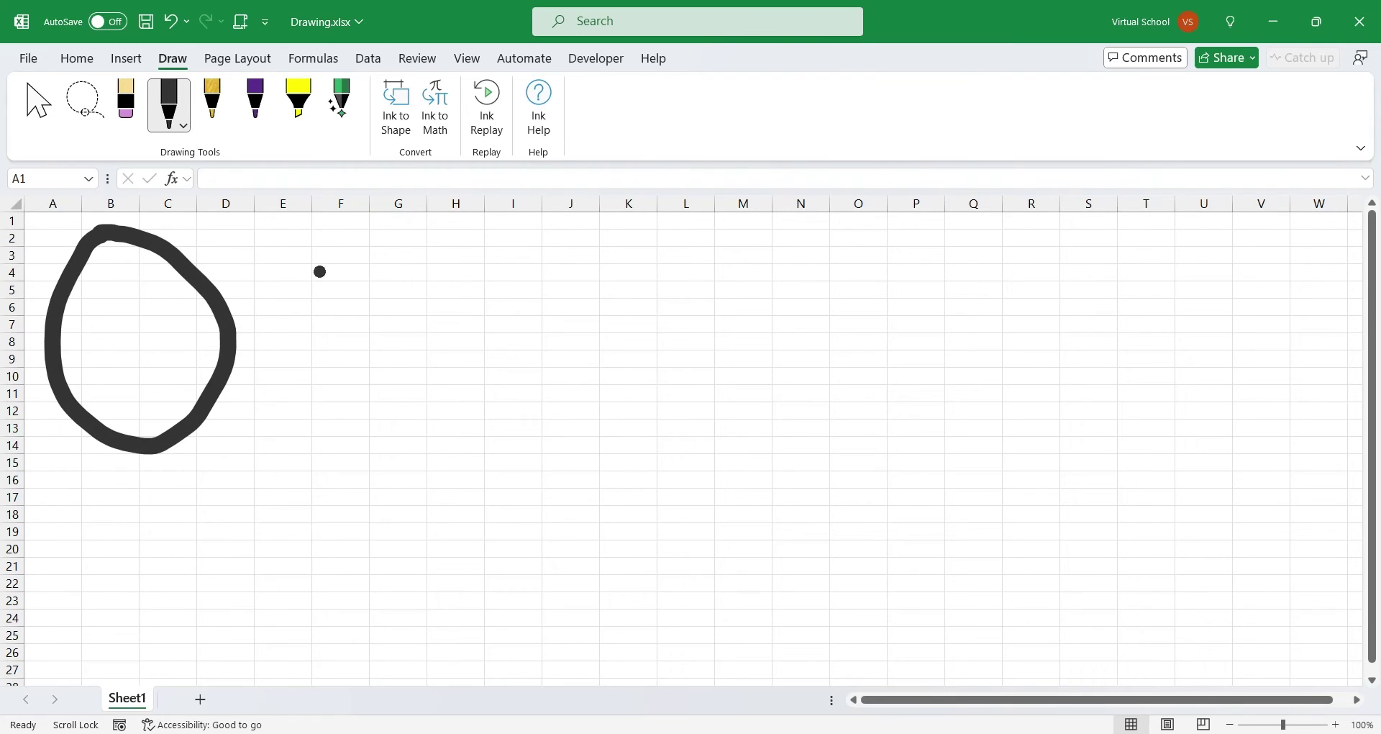
mouse_move(394, 223)
mouse_down()
mouse_move(246, 408)
mouse_move(277, 448)
mouse_move(540, 446)
mouse_move(481, 324)
mouse_move(394, 220)
mouse_up()
mouse_move(593, 225)
mouse_down()
mouse_move(595, 447)
mouse_move(800, 445)
mouse_move(834, 348)
mouse_move(827, 223)
mouse_move(584, 221)
mouse_up()
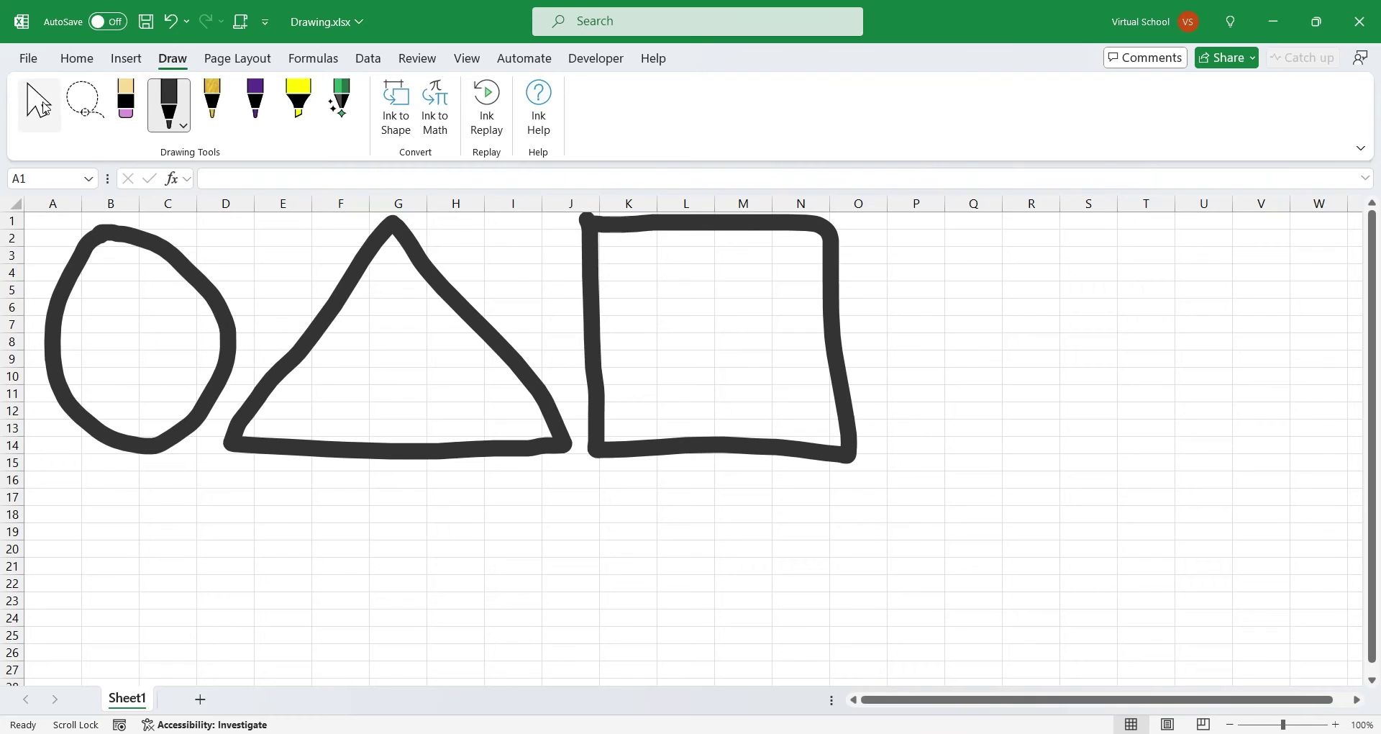
click(82, 104)
Lasso the three hand-drawn figures and convert them into perfect shapes.
mouse_move(34, 225)
mouse_down()
mouse_move(37, 408)
mouse_move(410, 537)
mouse_move(935, 417)
mouse_move(880, 229)
mouse_move(793, 263)
mouse_up()
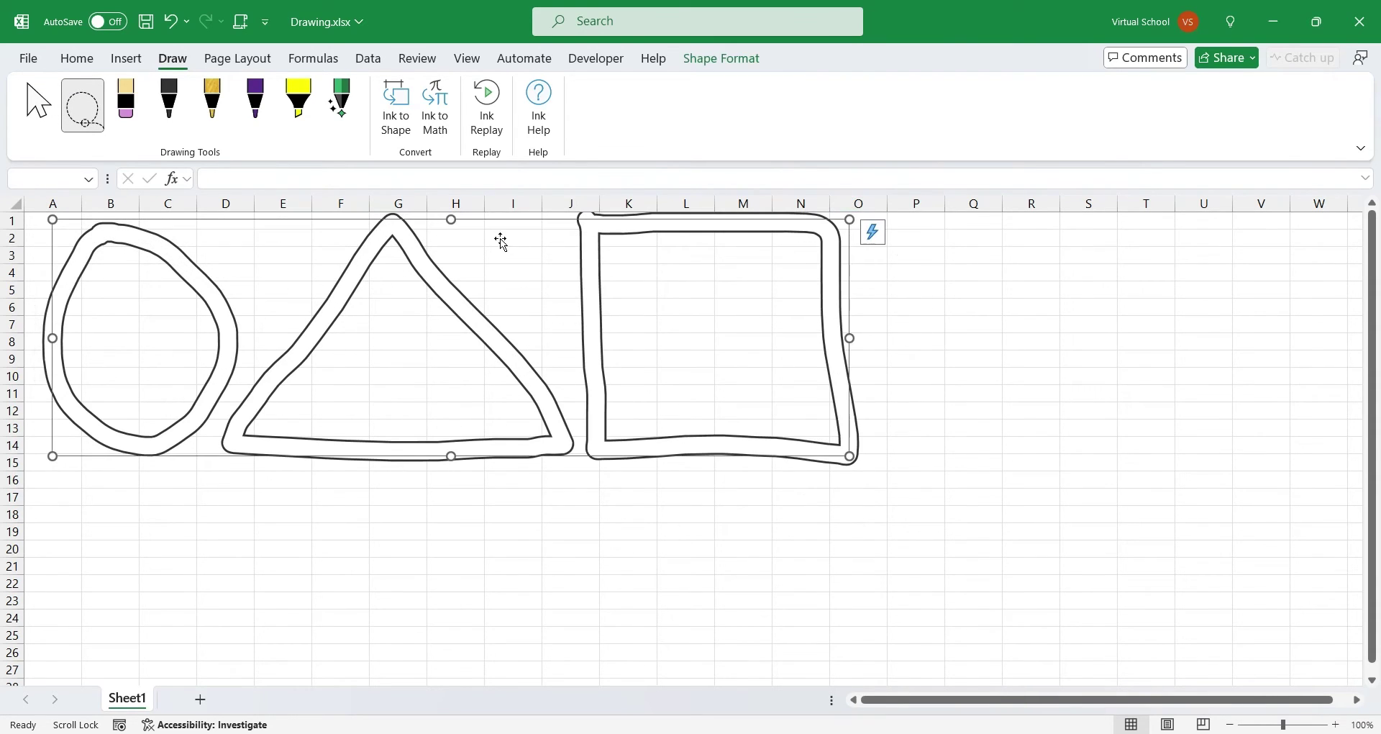
click(396, 115)
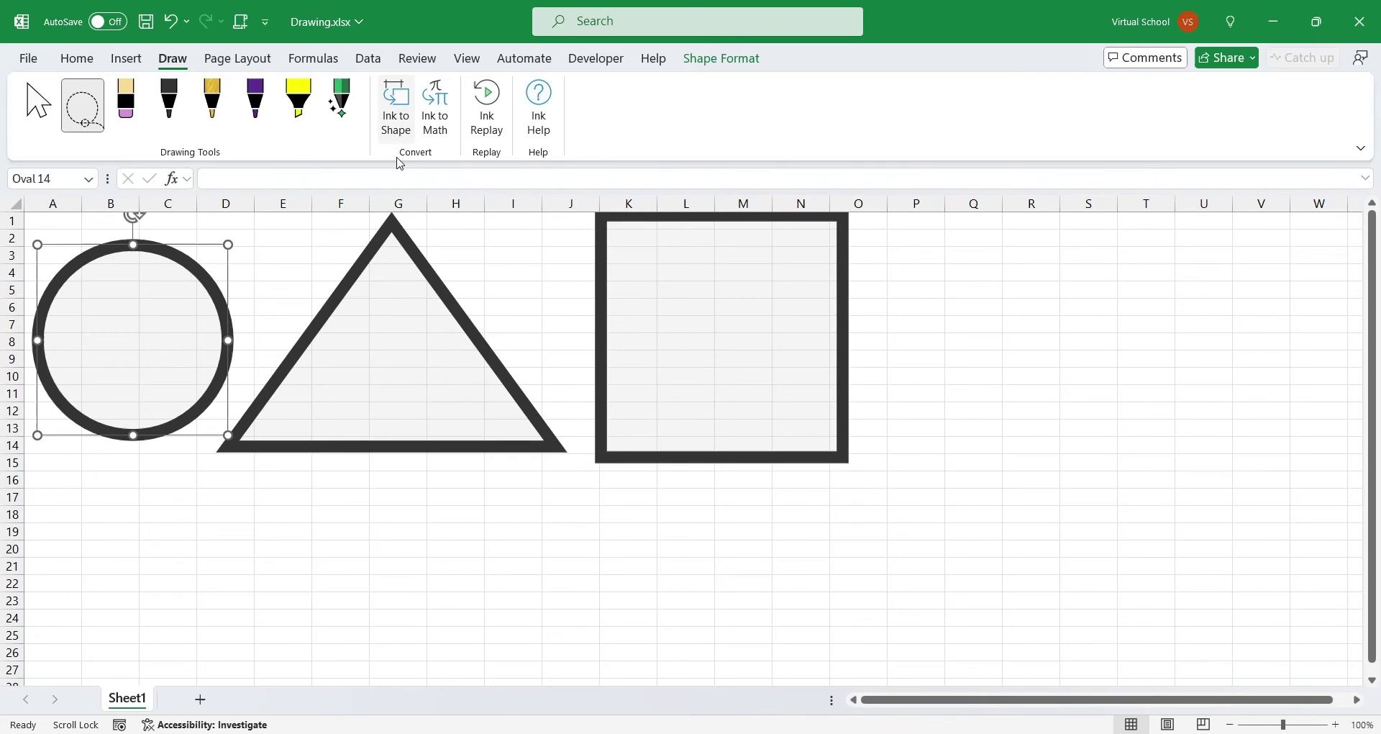
key(Escape)
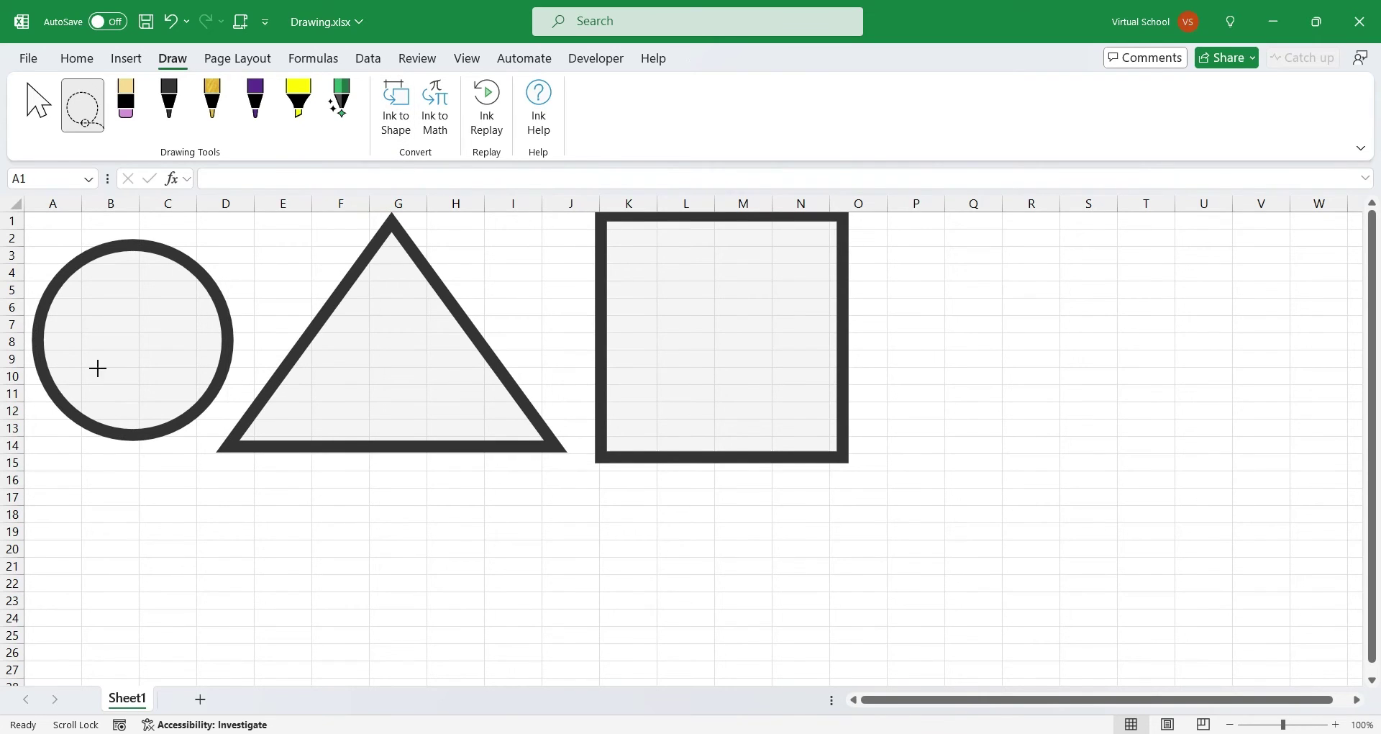
Select the converted circle, triangle and square in turn, then save the workbook.
click(39, 105)
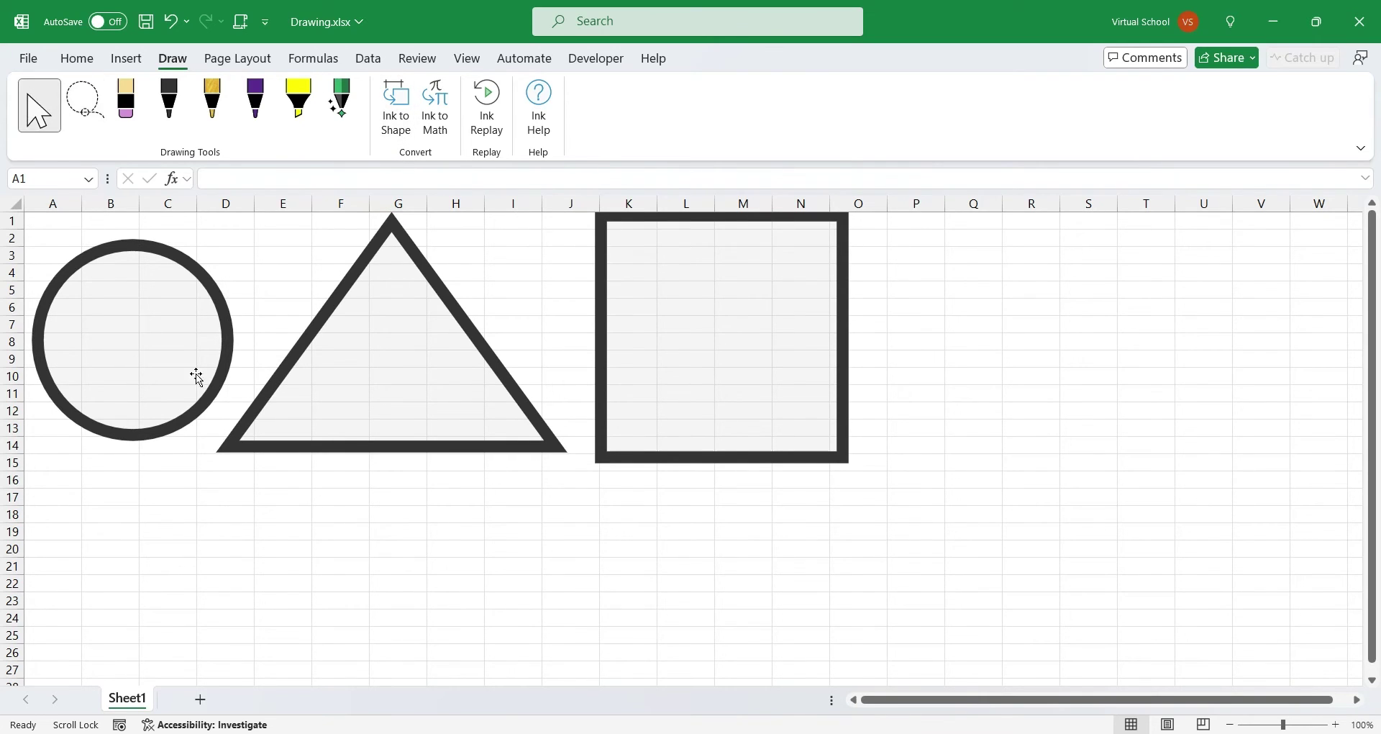
click(202, 392)
click(399, 418)
click(672, 411)
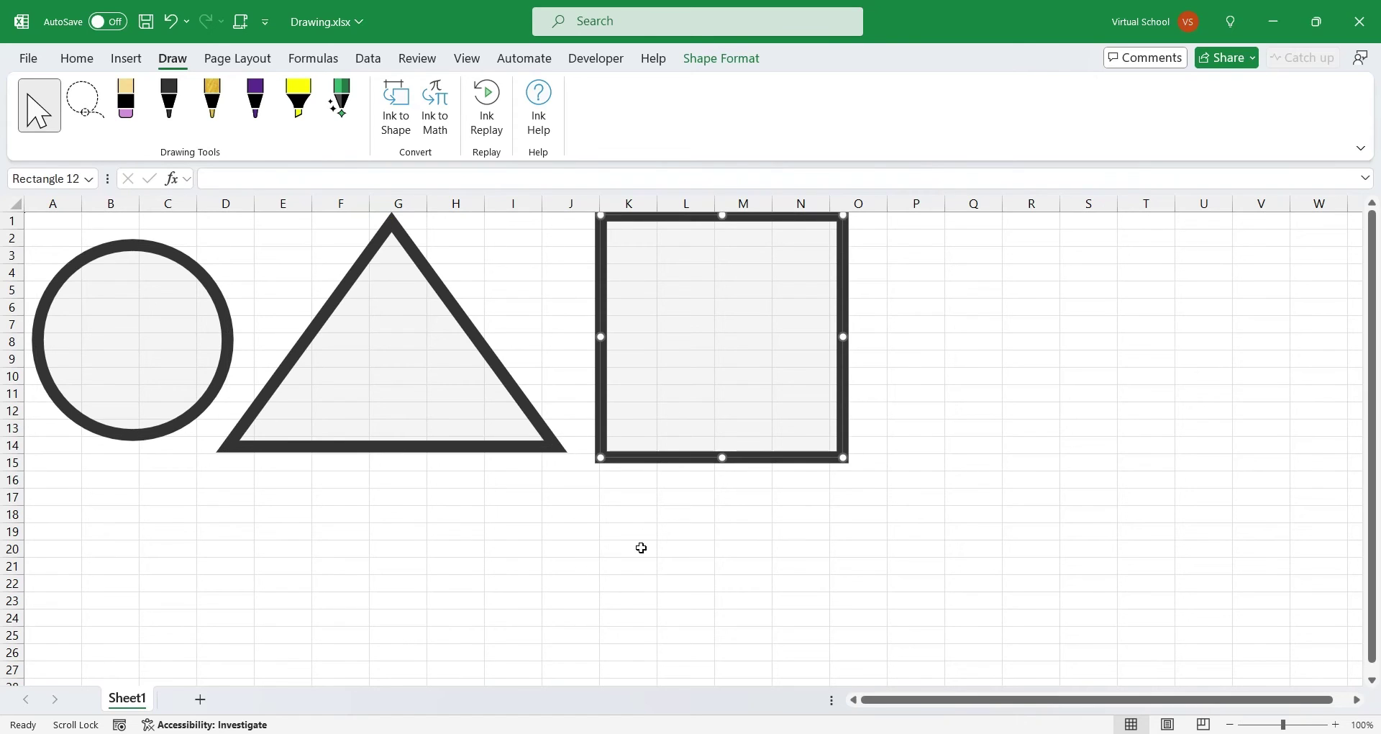
key(Escape)
key(ctrl+s)
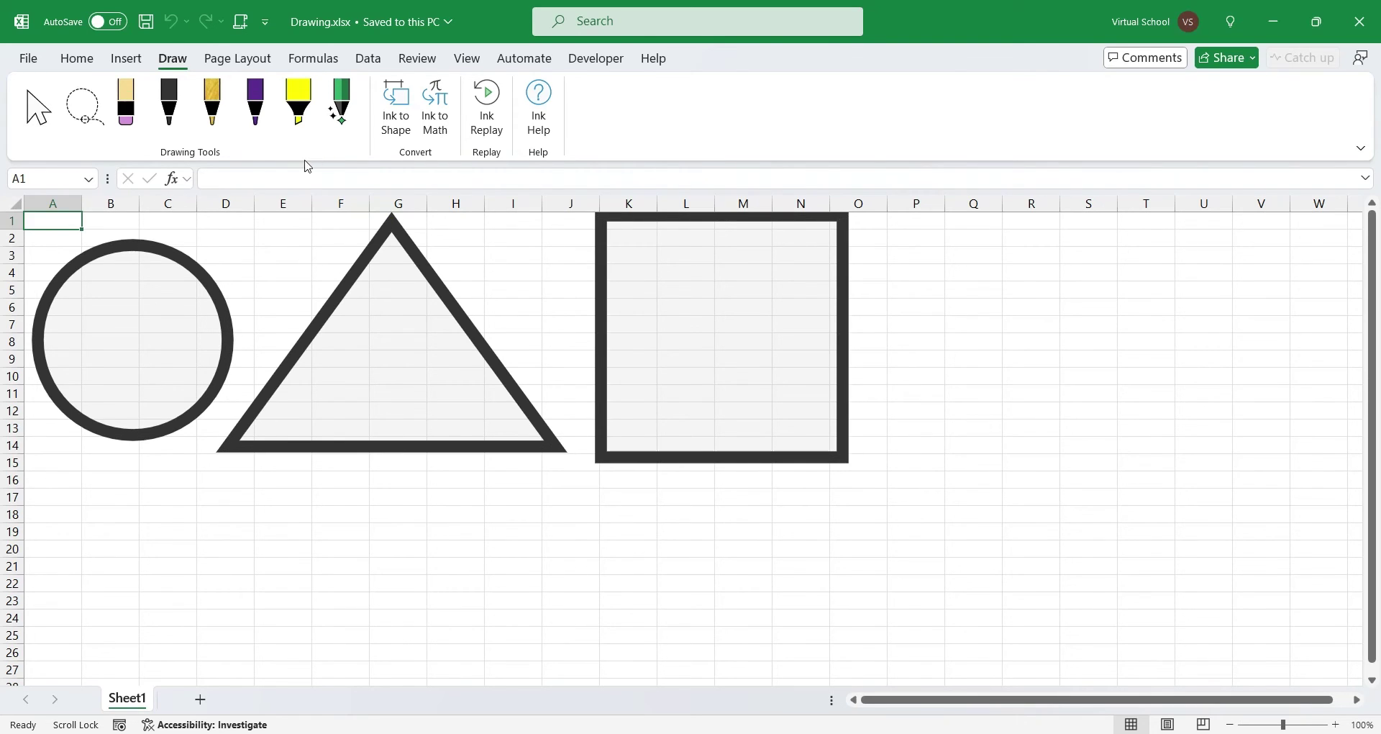
Select and delete each converted shape in turn.
click(175, 266)
key(Delete)
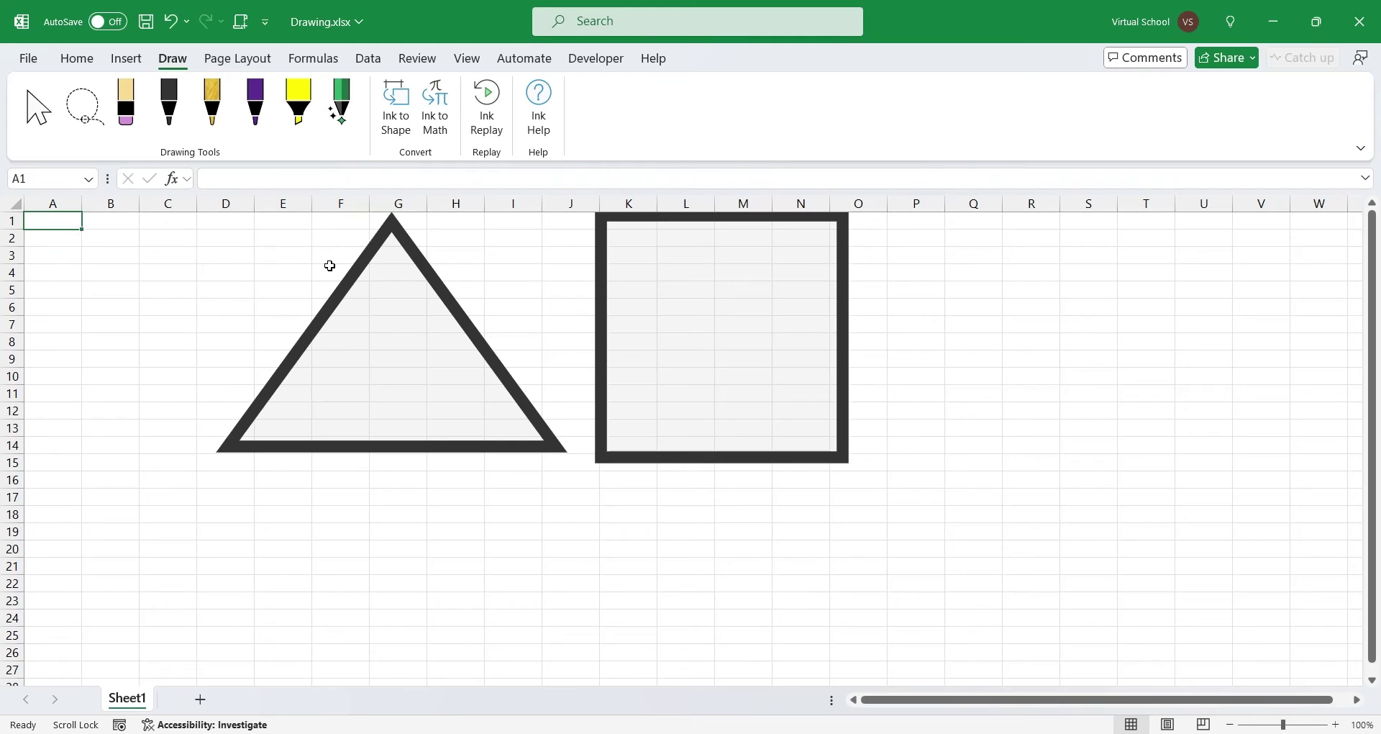
click(358, 270)
key(Delete)
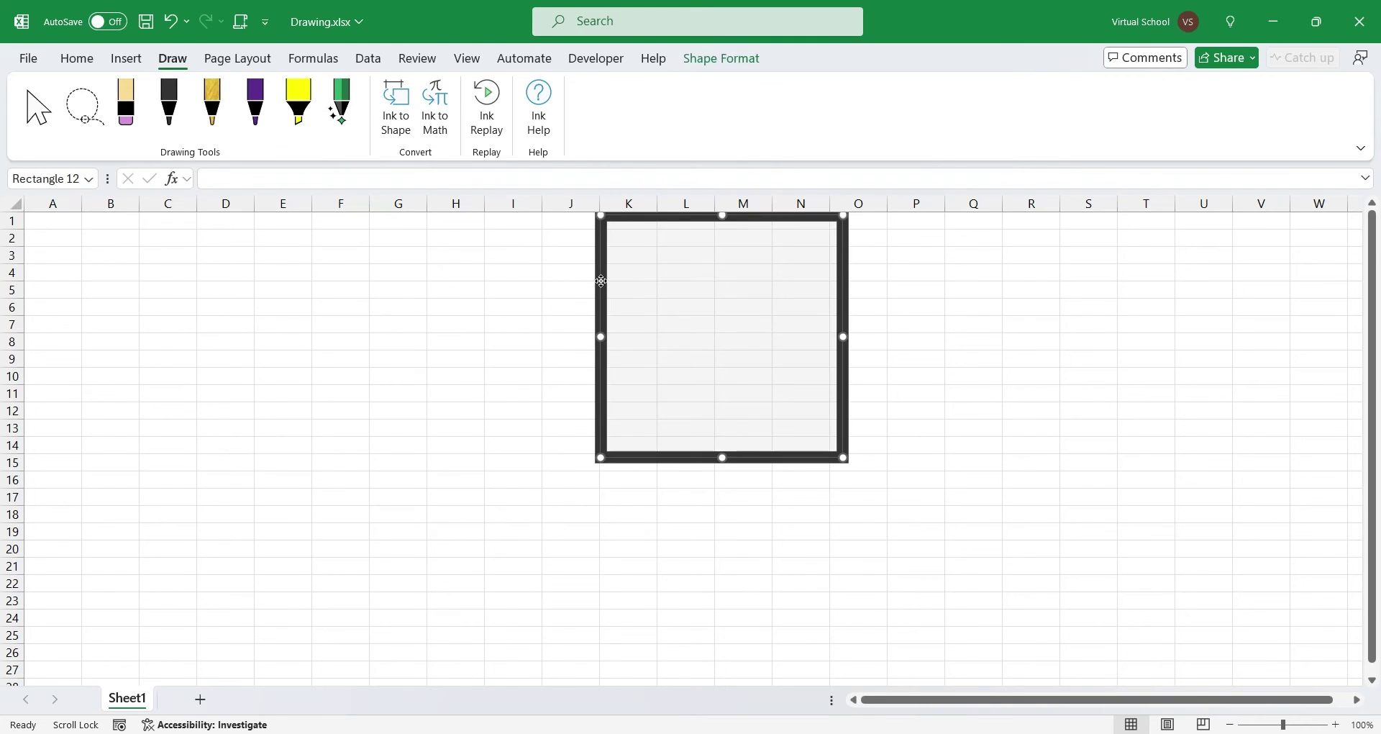
key(Delete)
With the Action Pen, handwrite 123 in A1 and 451 in B1.
click(338, 114)
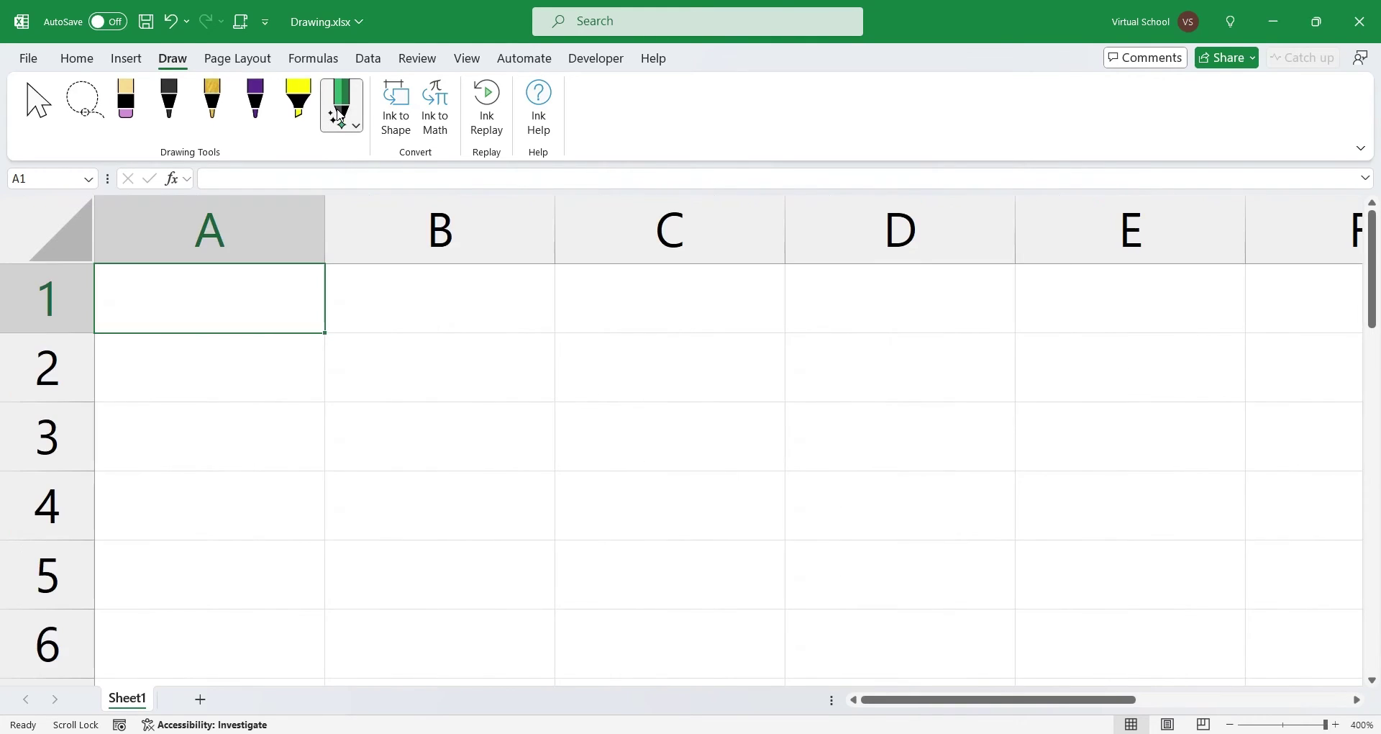
drag(111, 274, 114, 316)
mouse_move(153, 276)
mouse_down()
mouse_move(146, 315)
mouse_move(227, 291)
mouse_move(205, 326)
mouse_up()
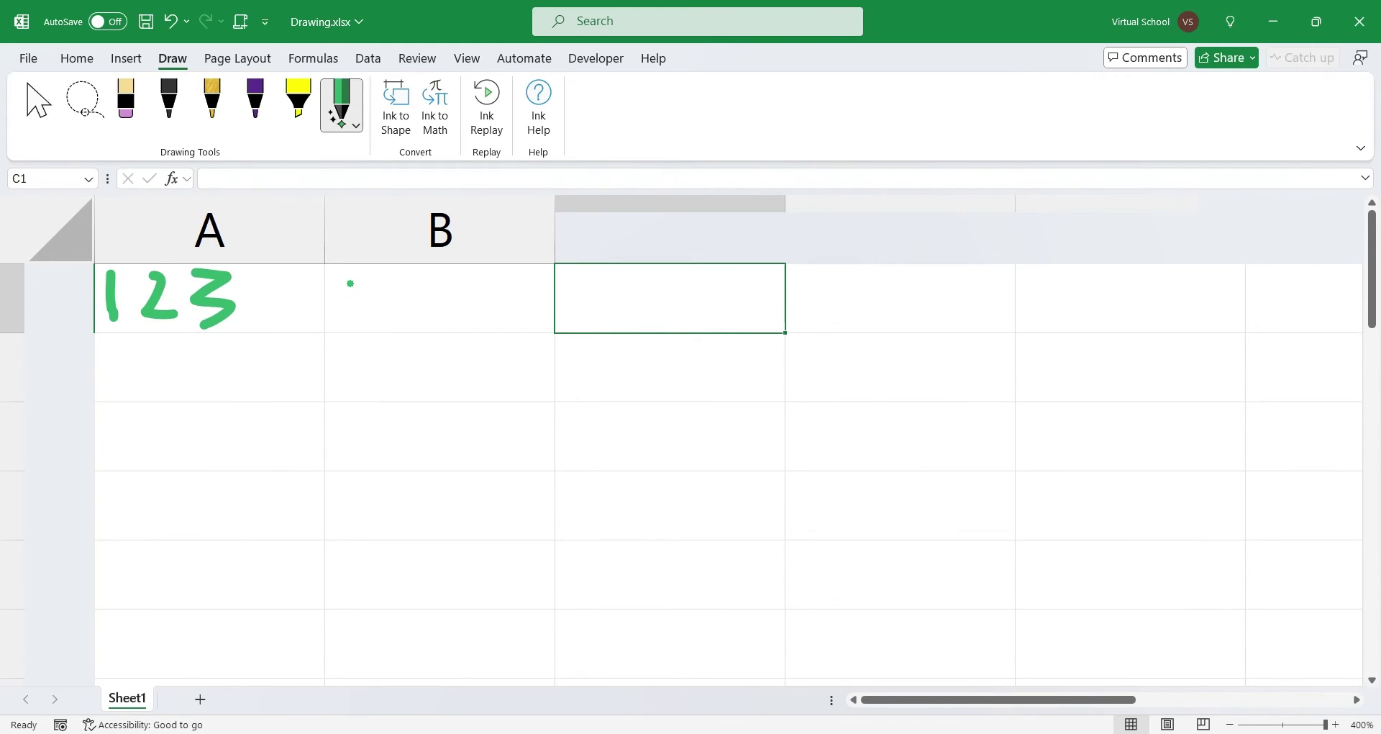
mouse_move(362, 275)
mouse_down()
mouse_move(342, 314)
mouse_move(378, 313)
mouse_up()
drag(379, 279, 372, 325)
drag(398, 276, 407, 323)
mouse_move(398, 276)
mouse_down()
mouse_move(472, 294)
mouse_move(456, 316)
mouse_move(496, 324)
mouse_up()
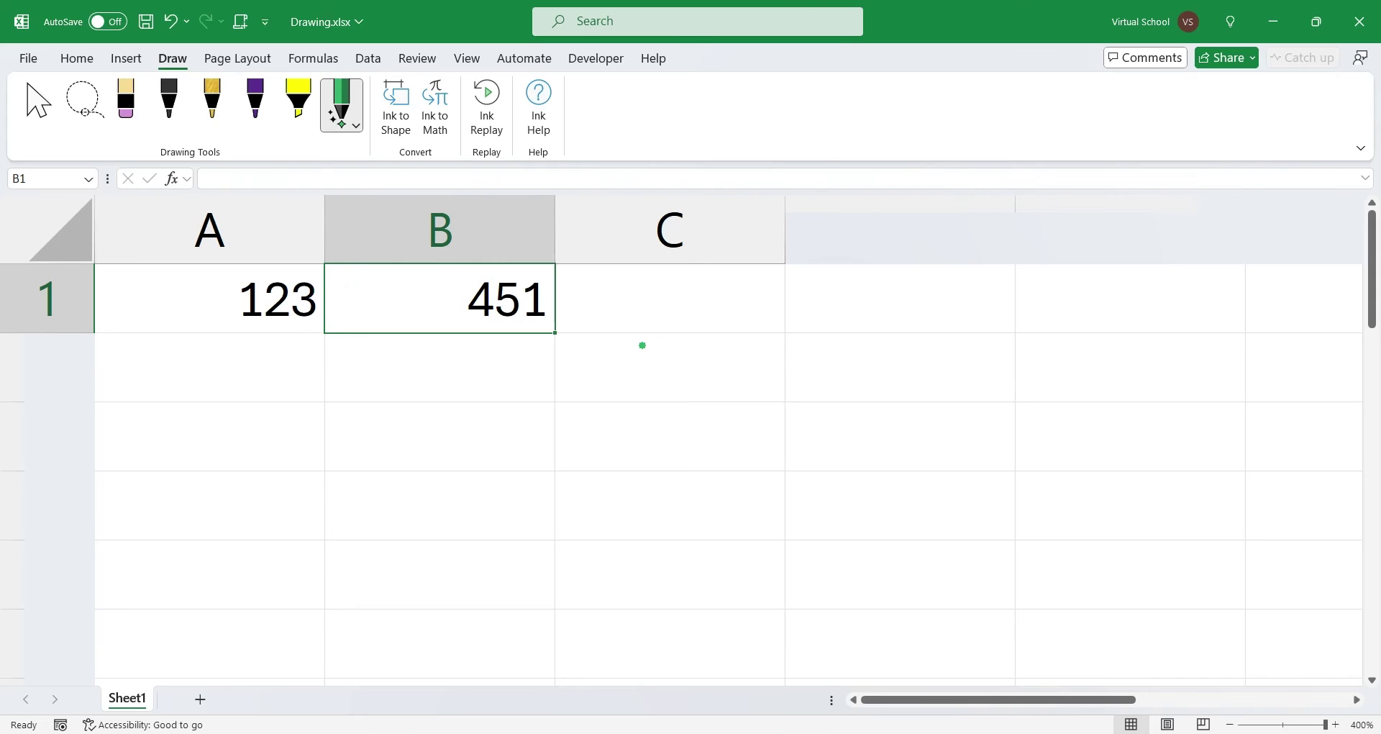
Handwrite 1 in C1 and the formula =A1 in A2.
mouse_move(569, 287)
mouse_down()
mouse_move(608, 285)
mouse_move(595, 305)
mouse_move(622, 316)
mouse_move(653, 303)
mouse_up()
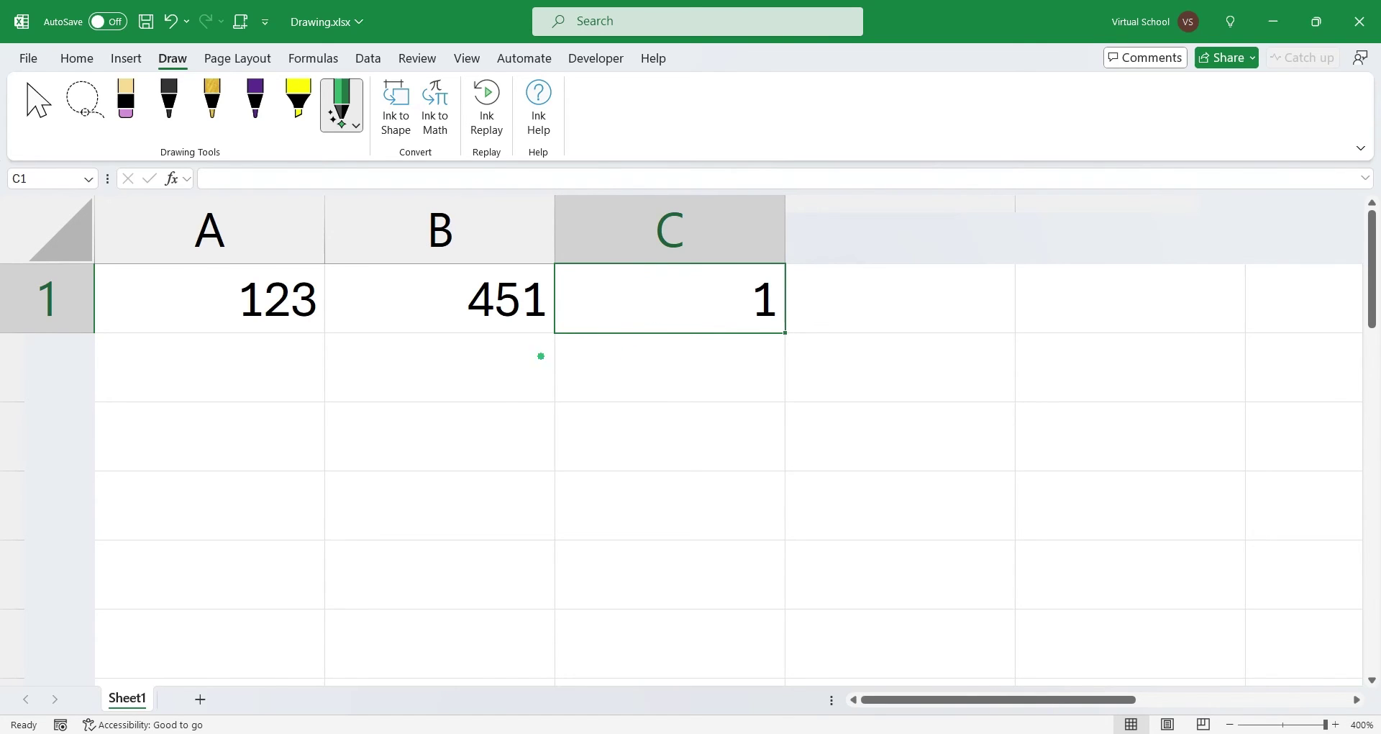
mouse_move(100, 363)
mouse_down()
mouse_move(147, 365)
mouse_move(139, 386)
mouse_up()
drag(177, 341, 161, 396)
mouse_move(174, 344)
mouse_down()
mouse_move(197, 392)
mouse_move(187, 377)
mouse_move(233, 397)
mouse_up()
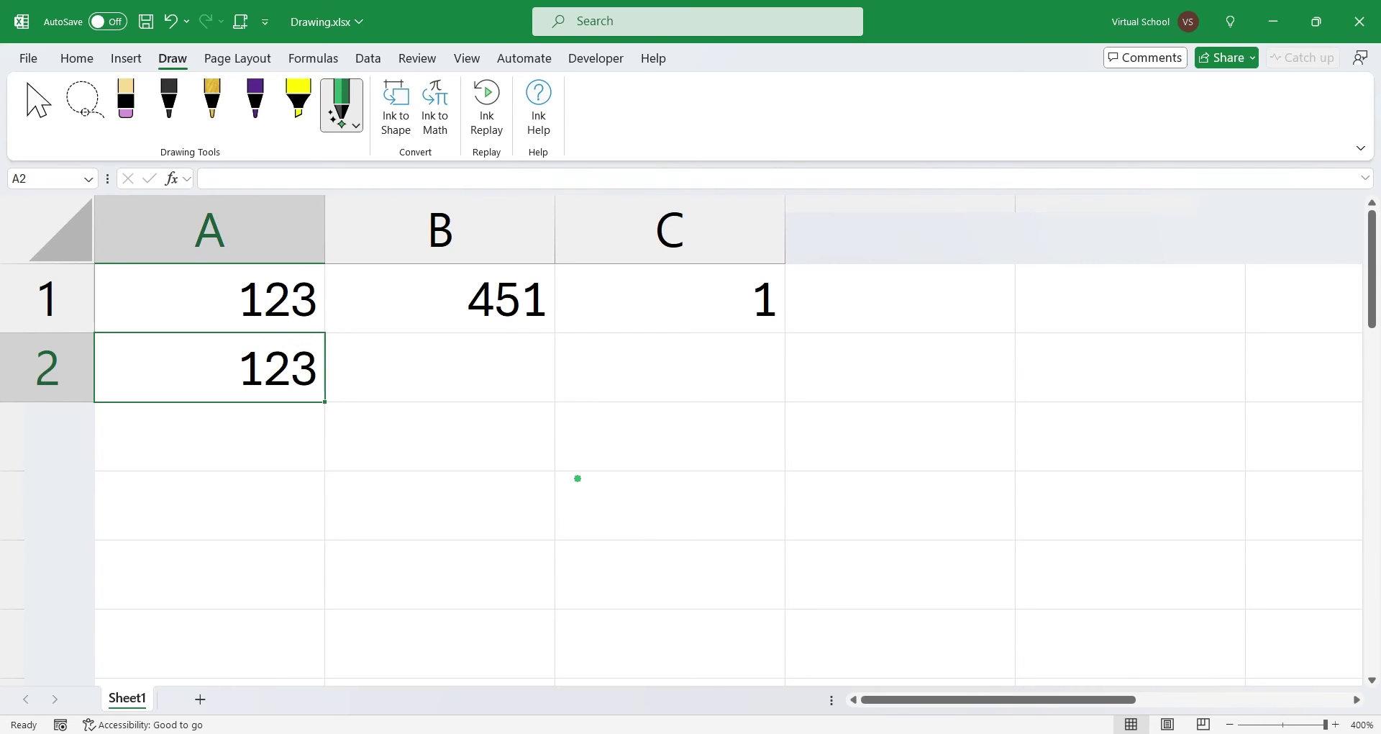
Handwrite 58 × 7 in the Ink to Math input pad.
key(Escape)
click(578, 367)
click(435, 108)
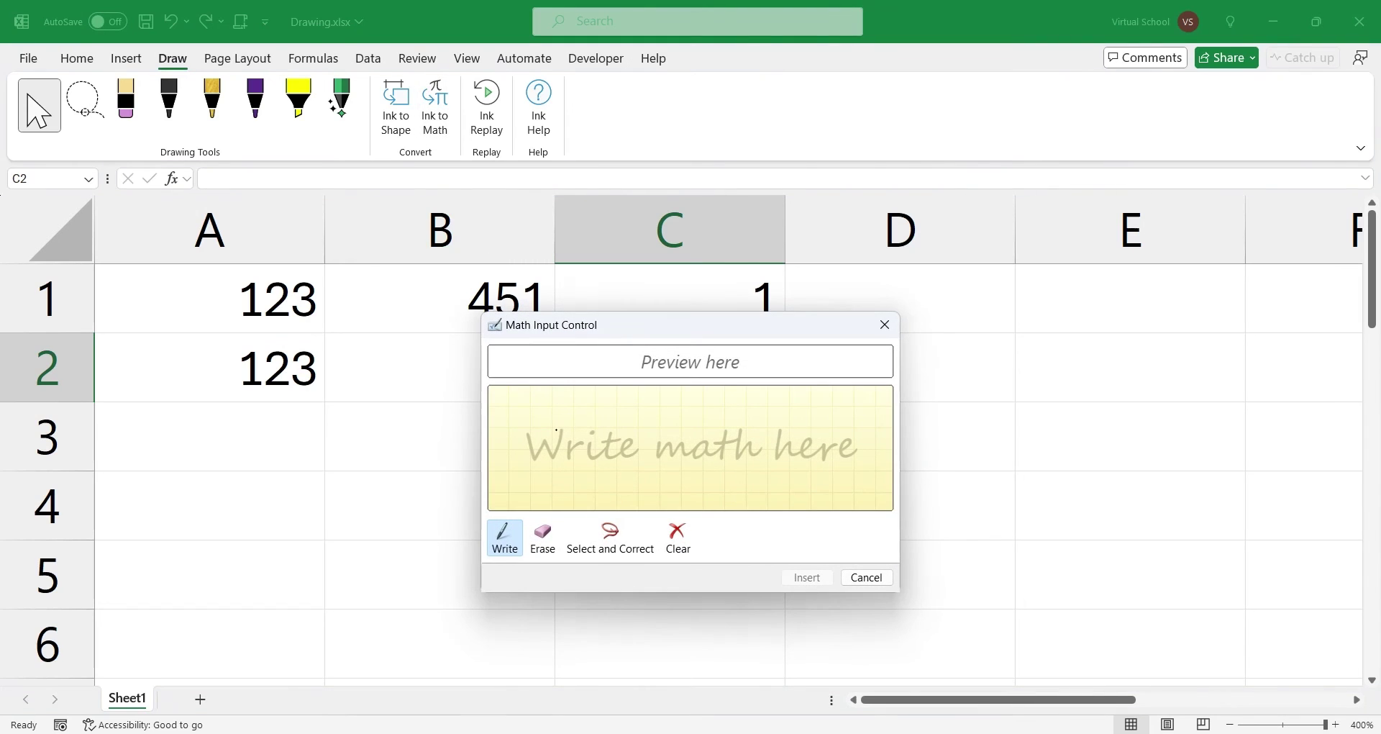
mouse_move(518, 414)
mouse_down()
mouse_move(511, 440)
mouse_move(563, 450)
mouse_move(522, 483)
mouse_up()
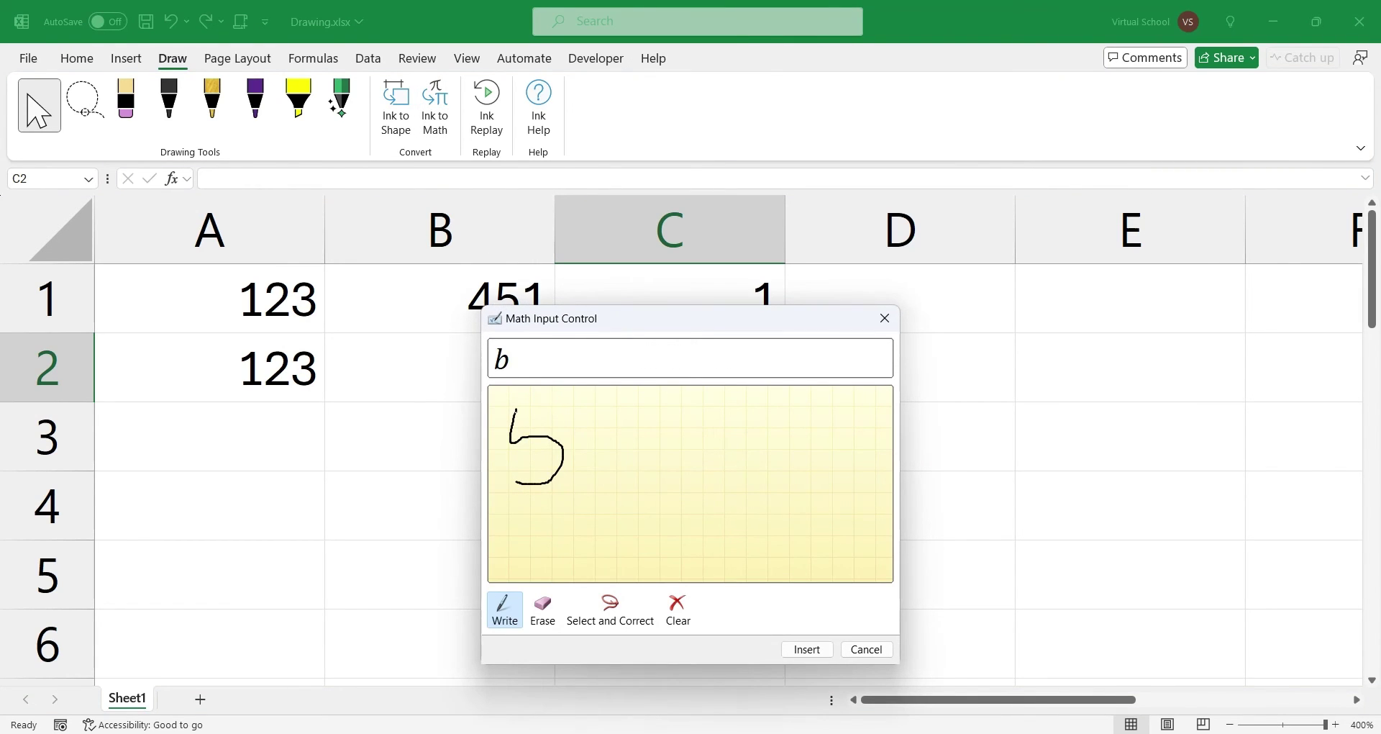
drag(516, 410, 563, 410)
mouse_move(628, 455)
mouse_down()
mouse_move(595, 403)
mouse_move(630, 464)
mouse_move(603, 438)
mouse_up()
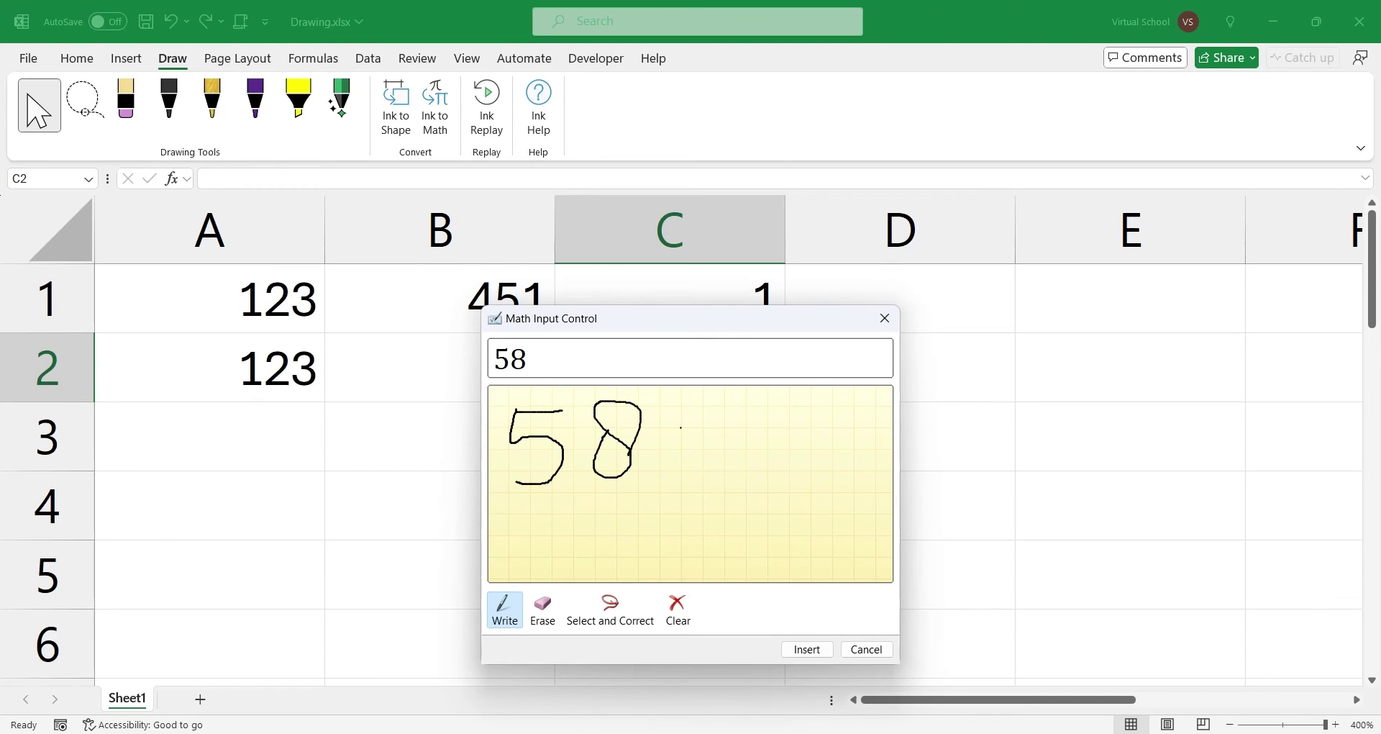
mouse_move(680, 416)
mouse_down()
mouse_move(712, 453)
mouse_move(676, 489)
mouse_up()
drag(815, 416, 784, 488)
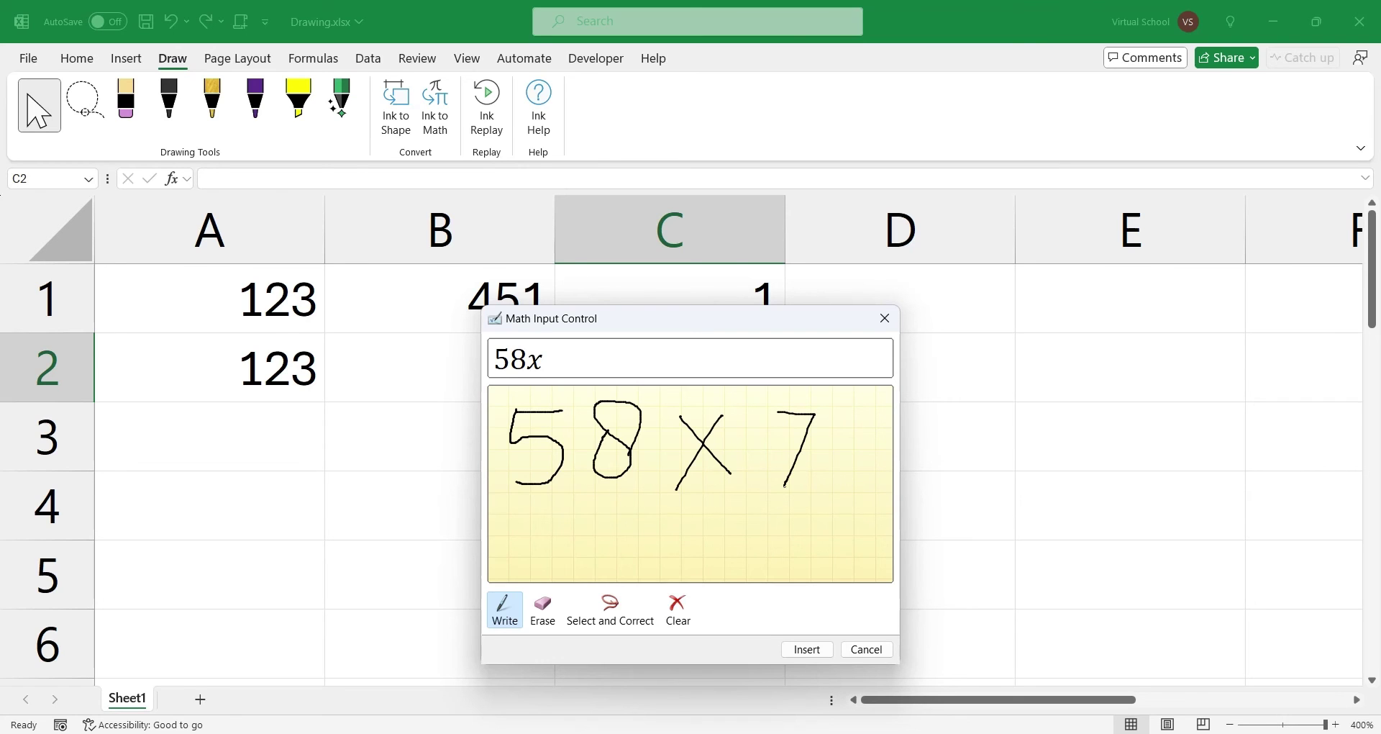
Insert the 58 × 7 equation onto the sheet and select cell B3.
click(807, 649)
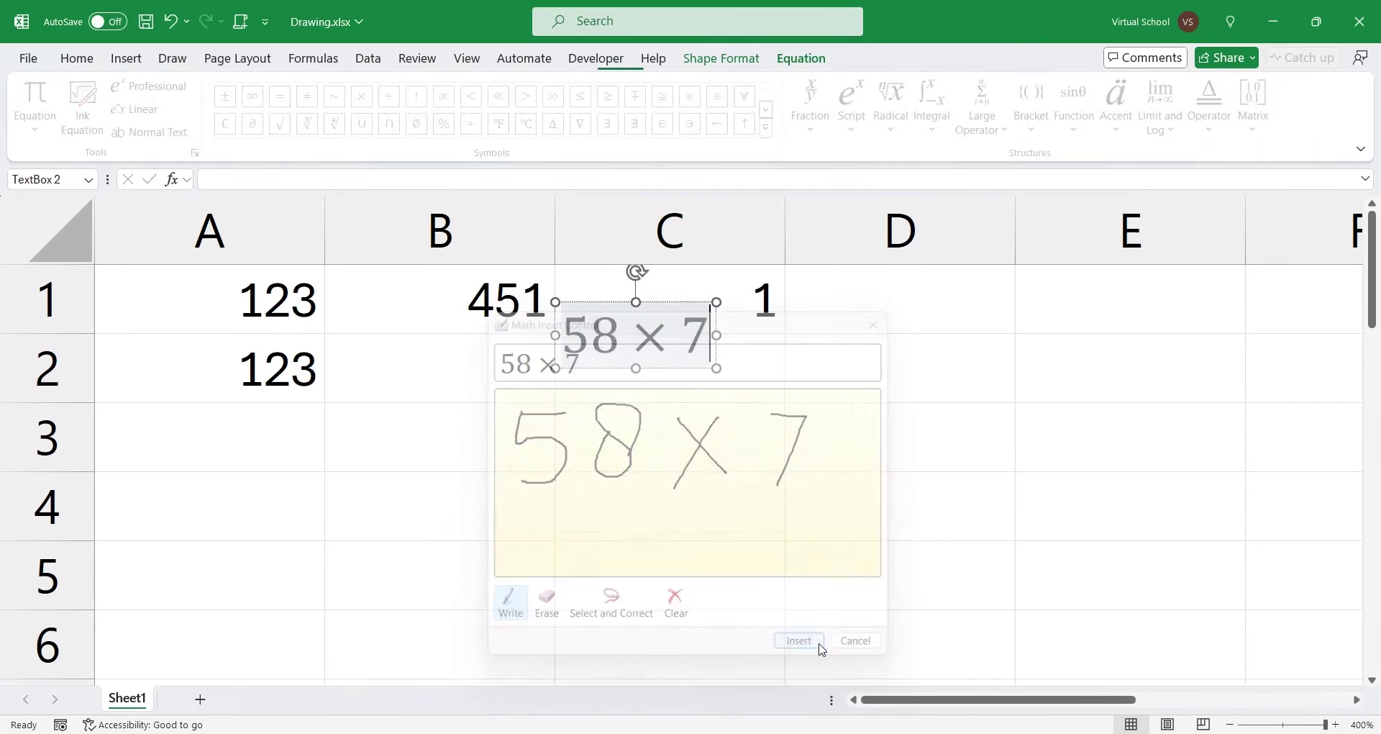
click(649, 517)
click(507, 450)
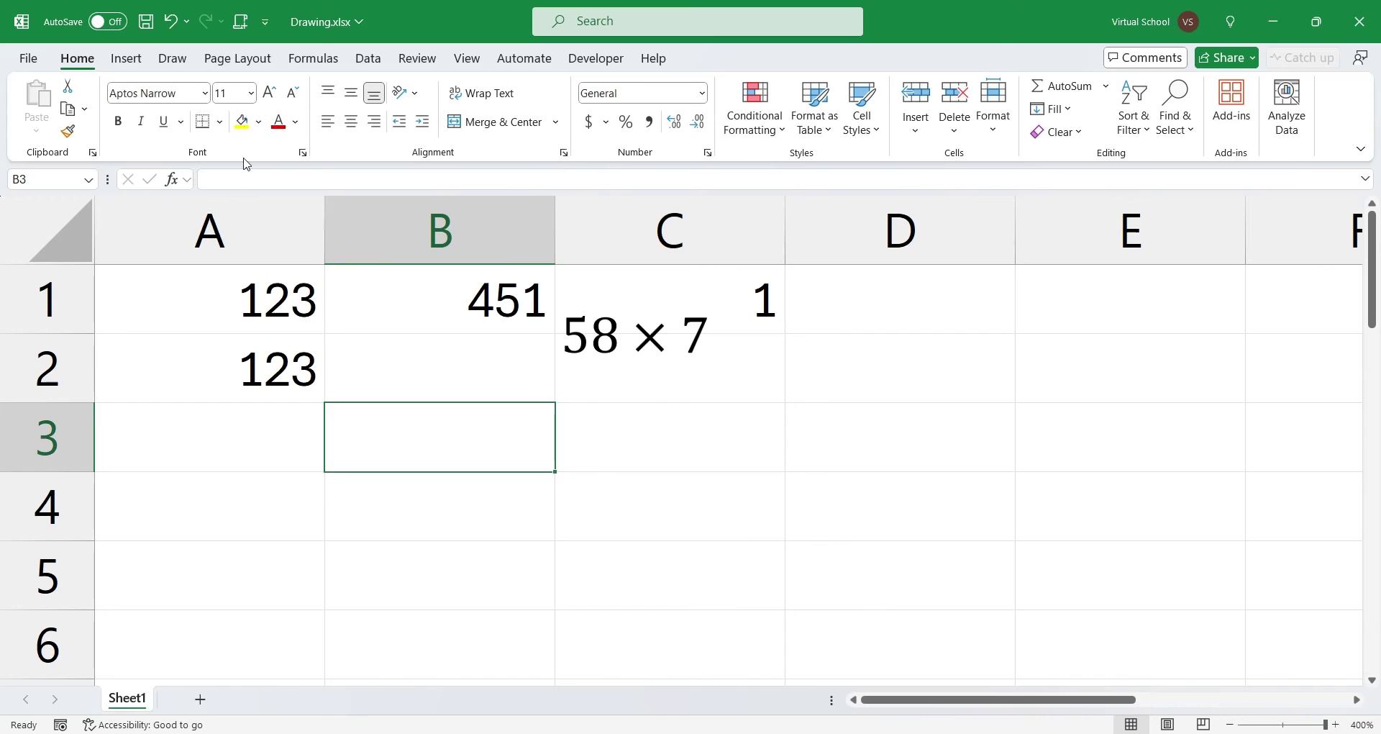
Handwrite A + B = C in the Ink to Math input pad.
click(173, 59)
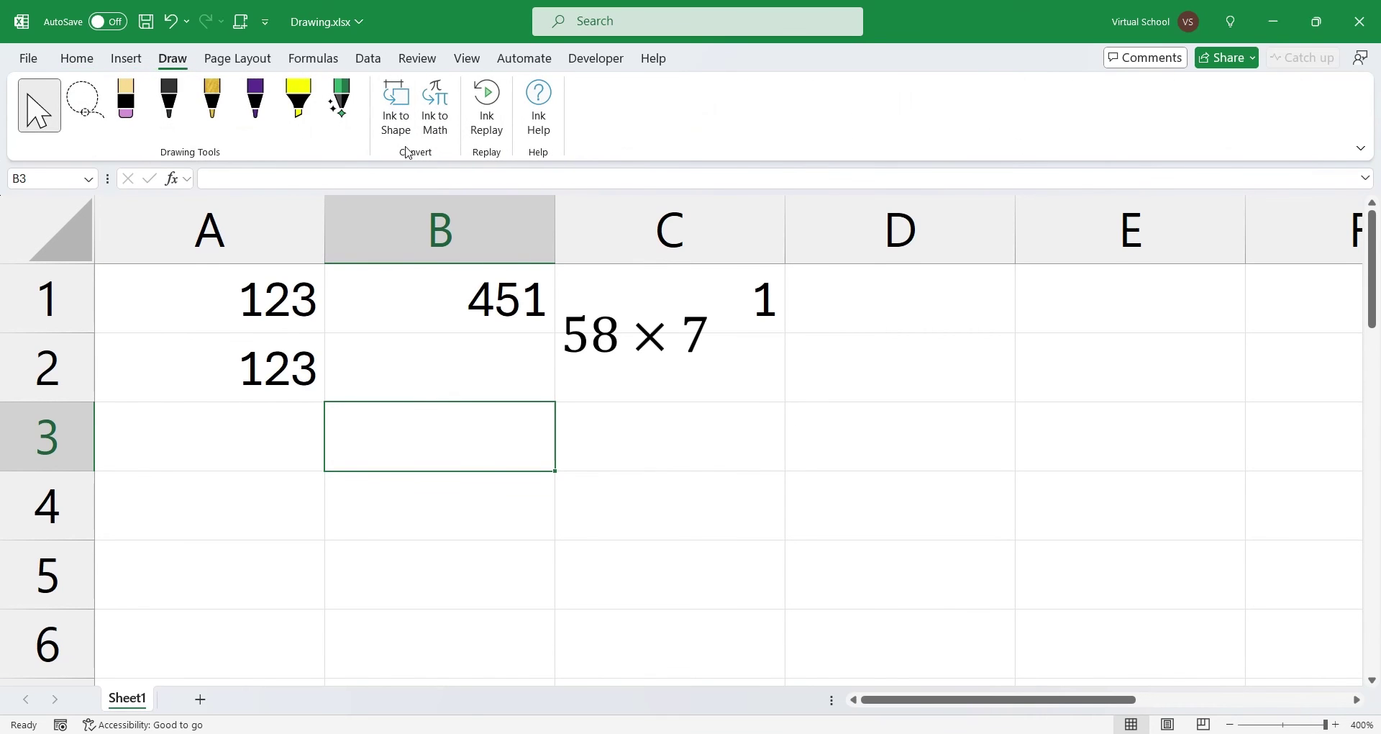
click(434, 108)
mouse_move(513, 474)
mouse_down()
mouse_move(547, 450)
mouse_move(565, 478)
mouse_up()
drag(521, 437, 623, 441)
drag(608, 422, 610, 473)
drag(676, 399, 668, 477)
drag(669, 406, 672, 476)
drag(747, 436, 779, 435)
drag(748, 457, 777, 456)
drag(838, 408, 840, 470)
Insert the A + B = C equation and drag it into row 3 below 58 × 7.
click(950, 649)
drag(752, 367, 755, 456)
click(841, 488)
click(439, 503)
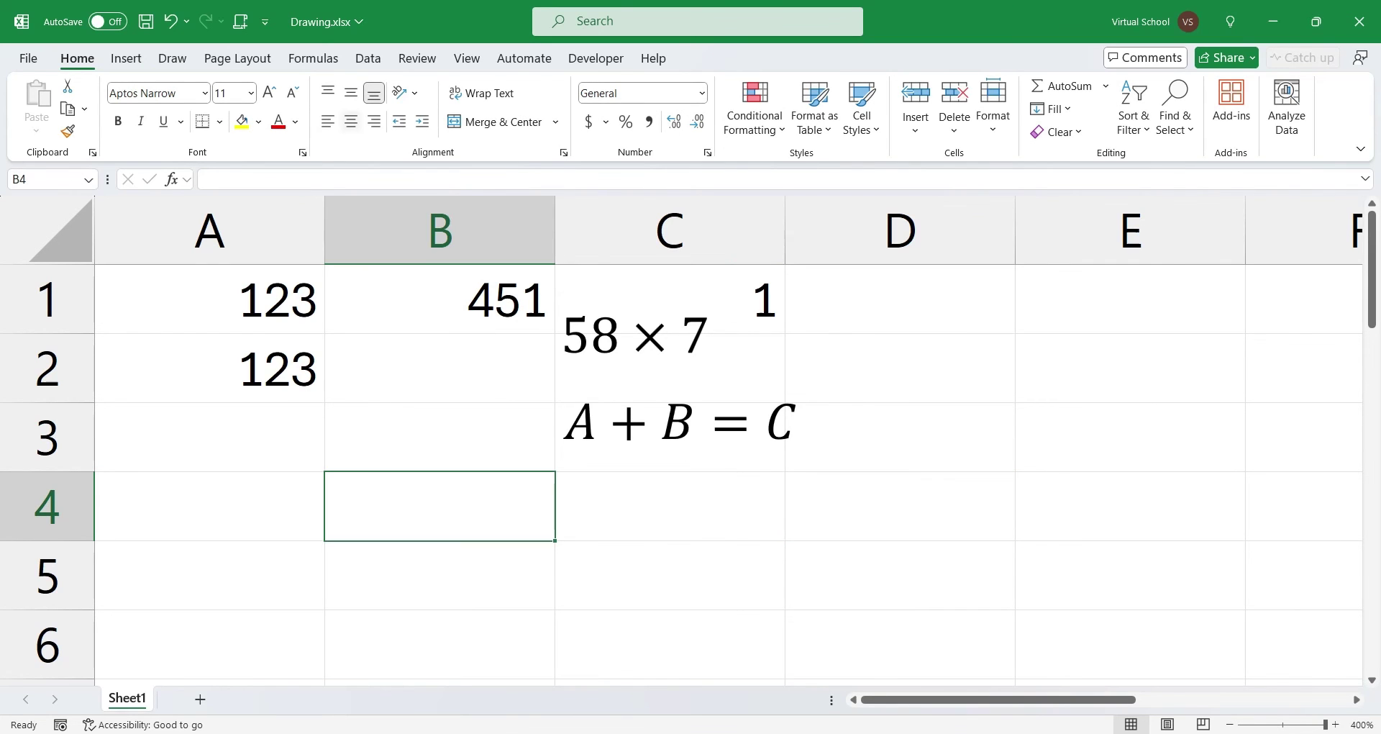
click(172, 58)
click(631, 338)
click(669, 504)
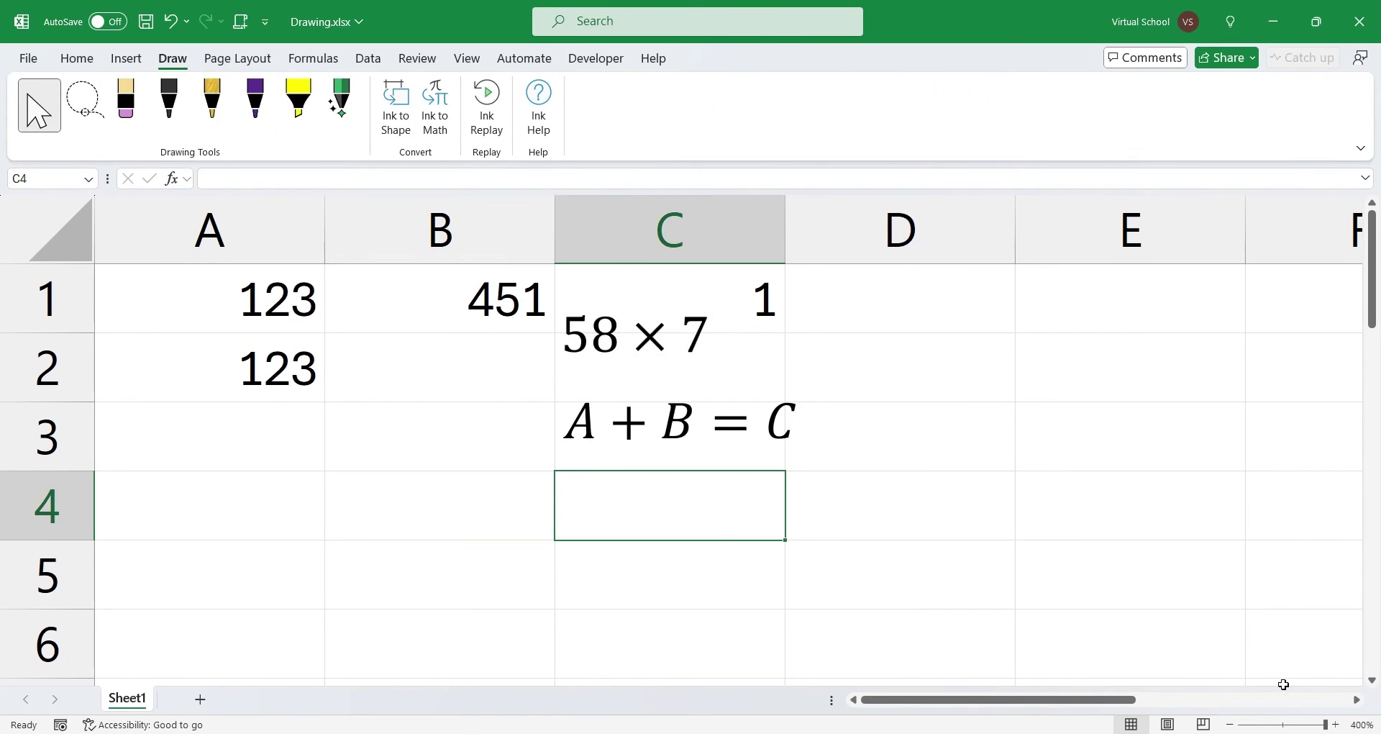
ctrl+scroll(900, 531, down, 10)
Sketch a large five-pointed star near J10 with the black pen, then start Ink Replay.
click(570, 376)
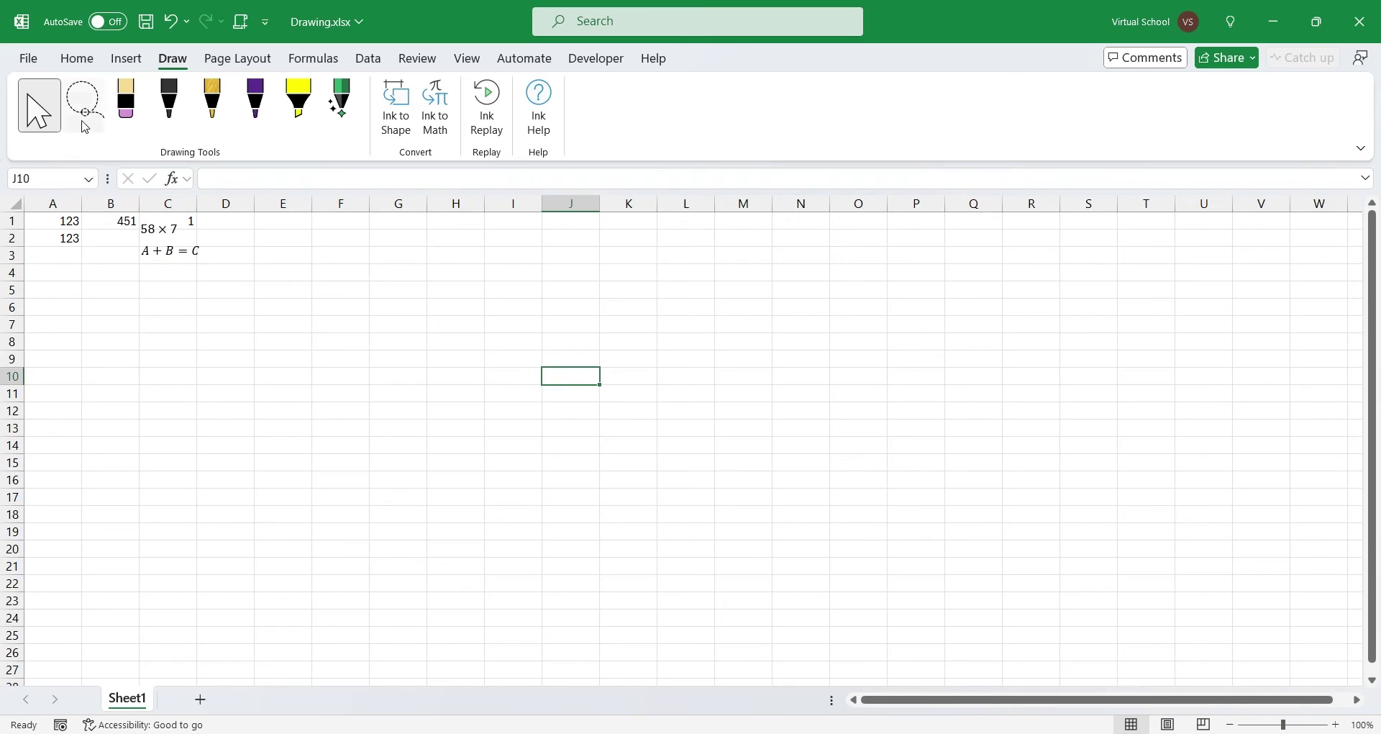
click(168, 101)
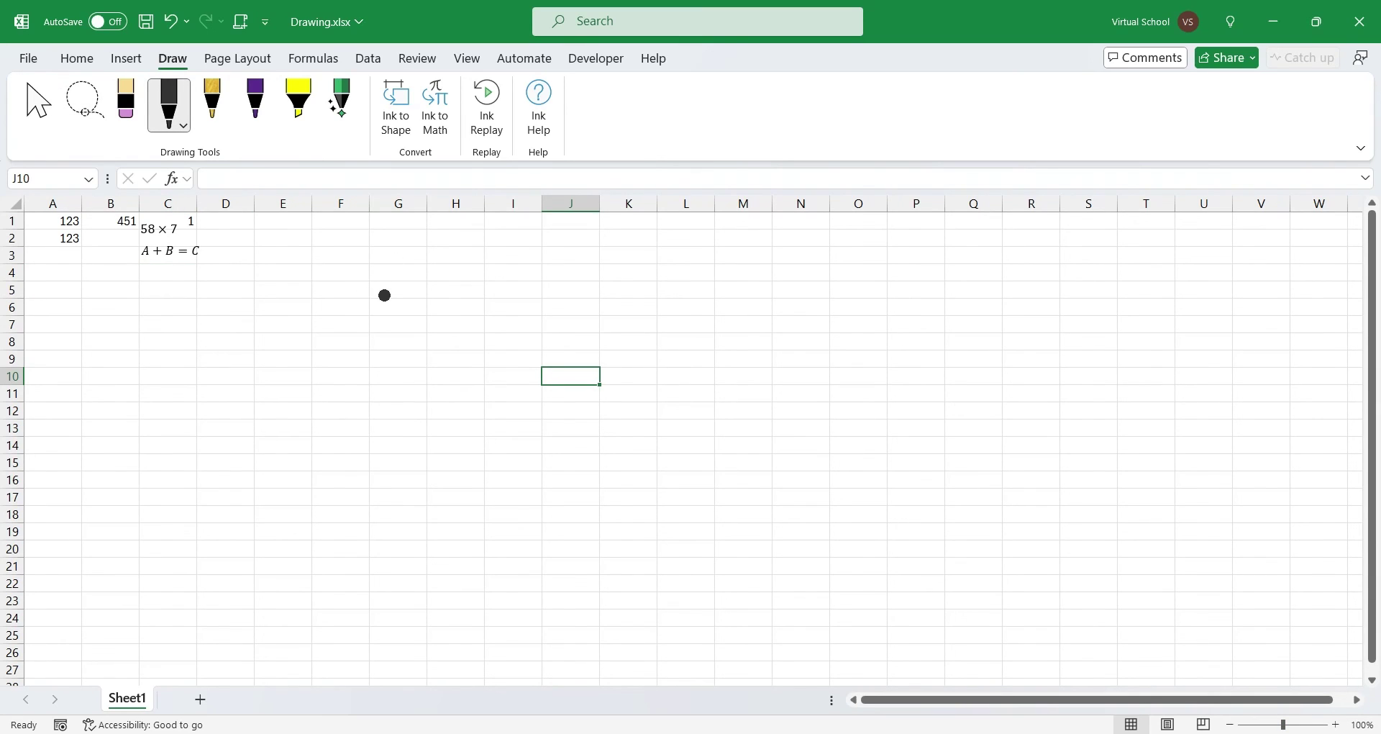
mouse_move(518, 253)
mouse_down()
mouse_move(714, 405)
mouse_move(331, 351)
mouse_move(548, 602)
mouse_move(542, 232)
mouse_move(510, 266)
mouse_up()
click(489, 108)
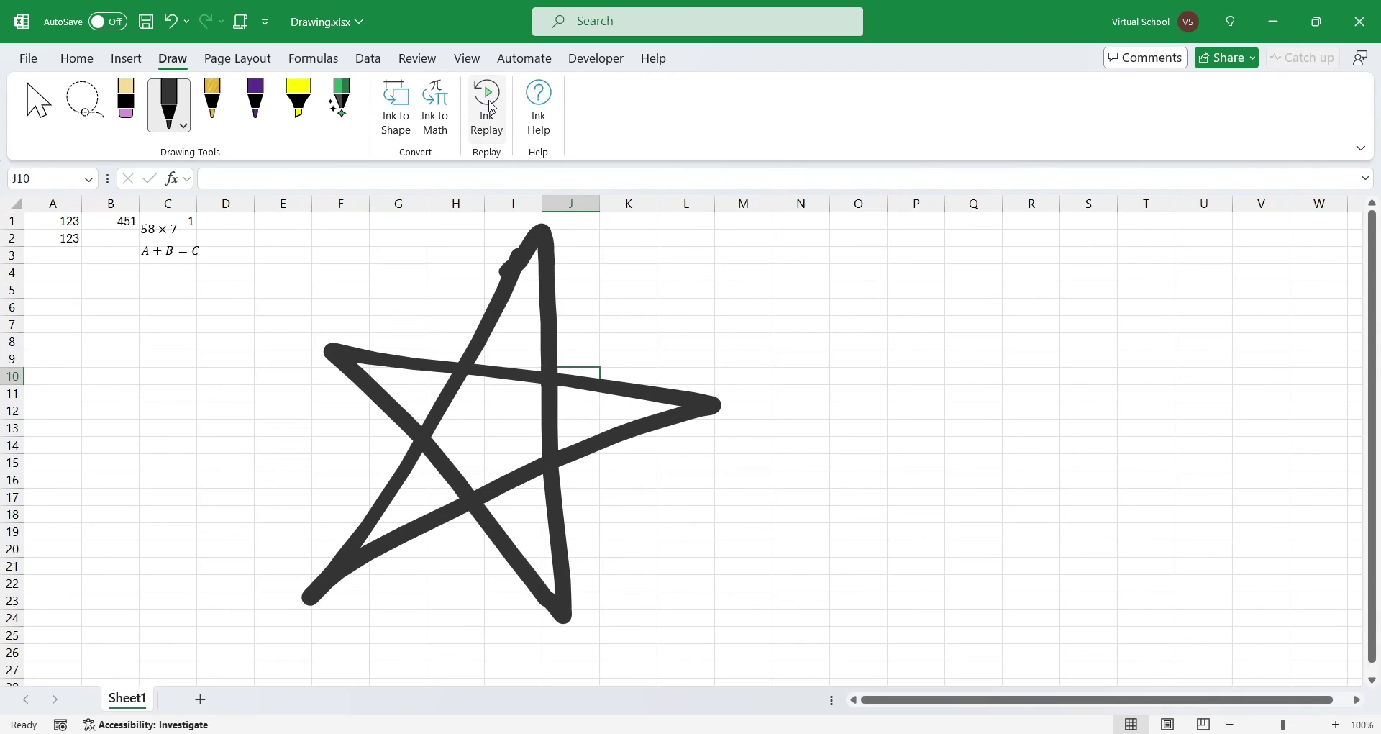
click(489, 108)
Rewind the Ink Replay slider to the start and scrub it to the end, redrawing the star.
click(489, 108)
click(489, 107)
click(71, 649)
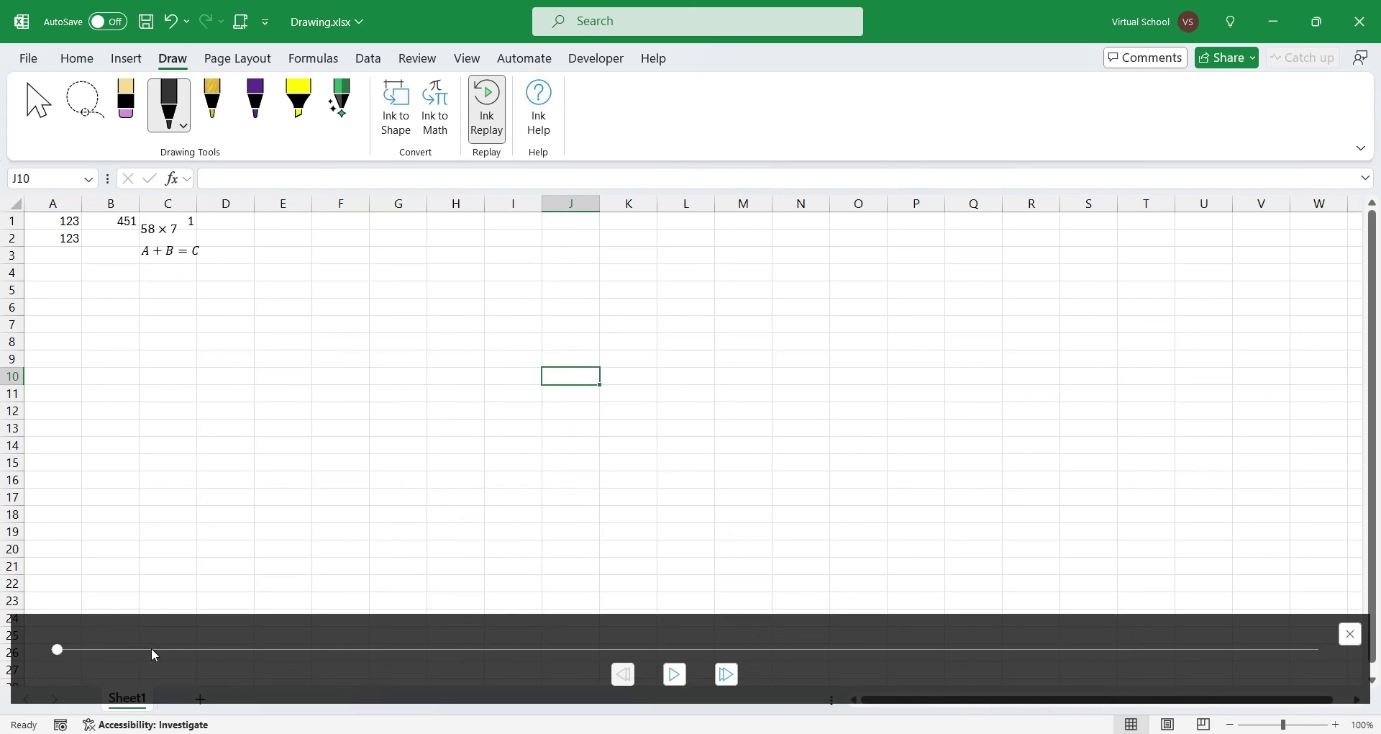
drag(59, 644, 882, 637)
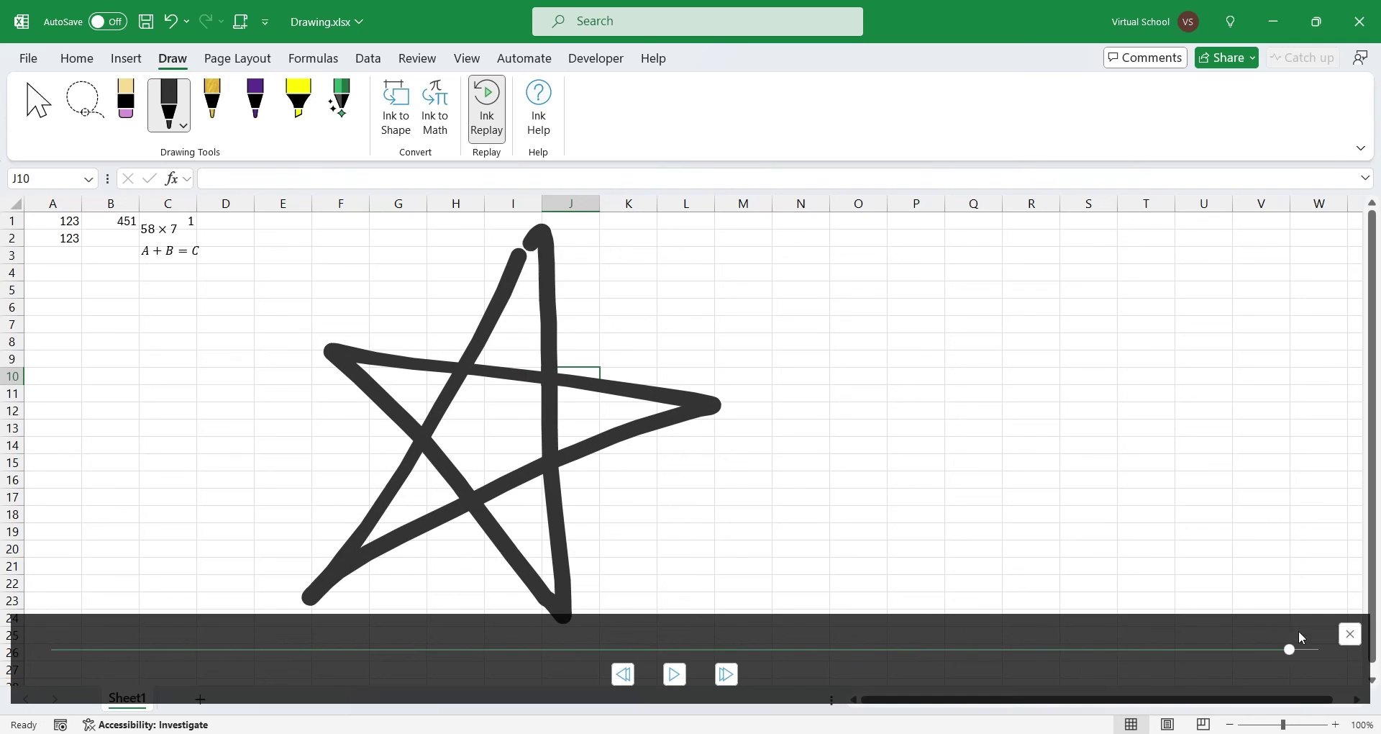
drag(885, 643, 1313, 649)
Close the Ink Replay bar, leaving the finished star on the sheet.
click(1355, 639)
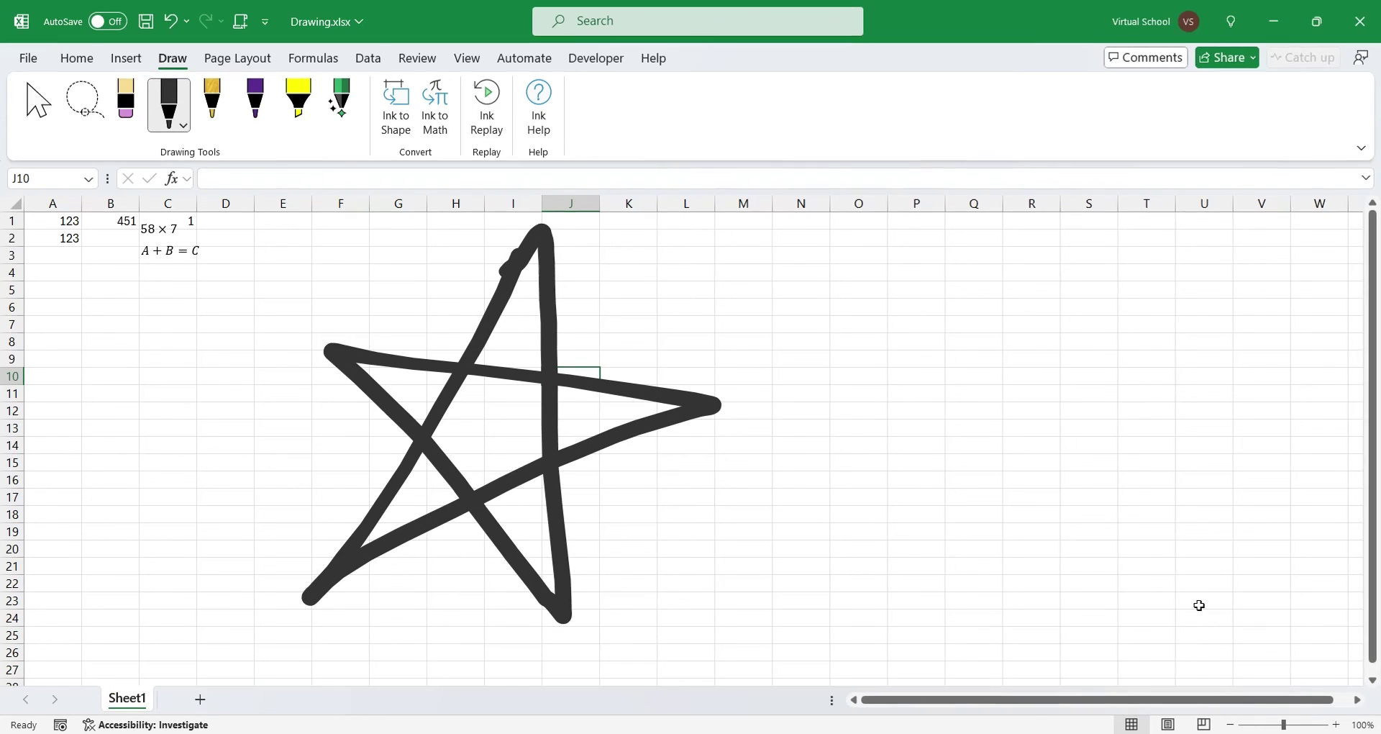